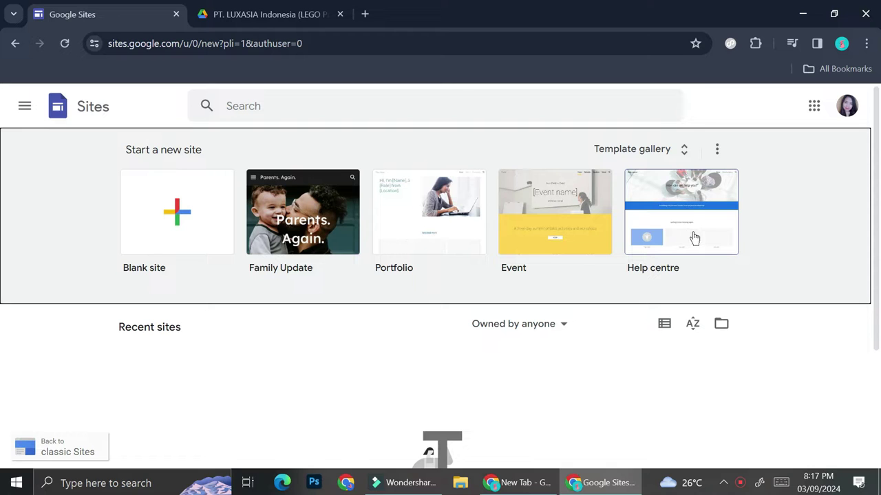
# Browse the template gallery's categories and start a new site from the Portfolio template.
pyautogui.click(673, 152)
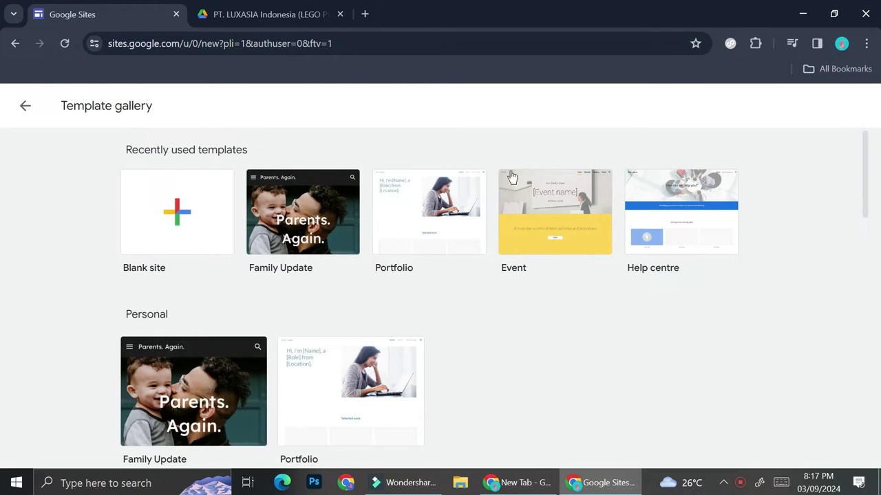
pyautogui.scroll(-3, 519, 218)
pyautogui.scroll(-4, 520, 214)
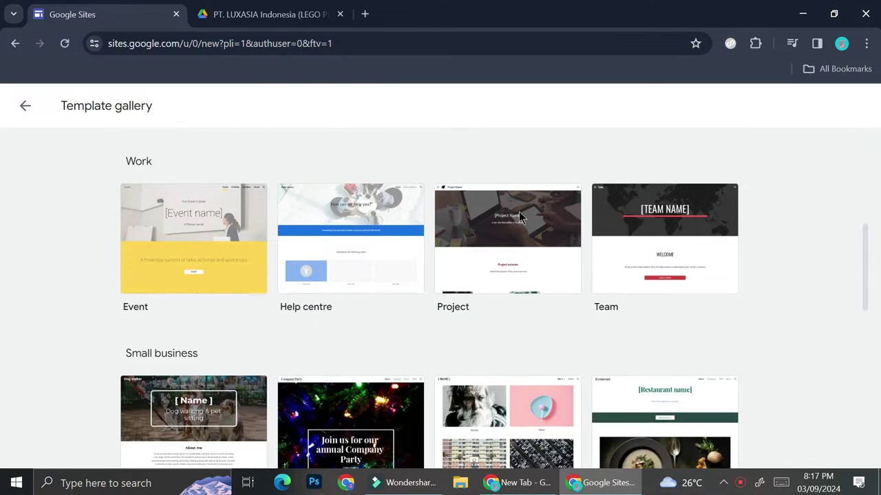
pyautogui.scroll(-2, 520, 217)
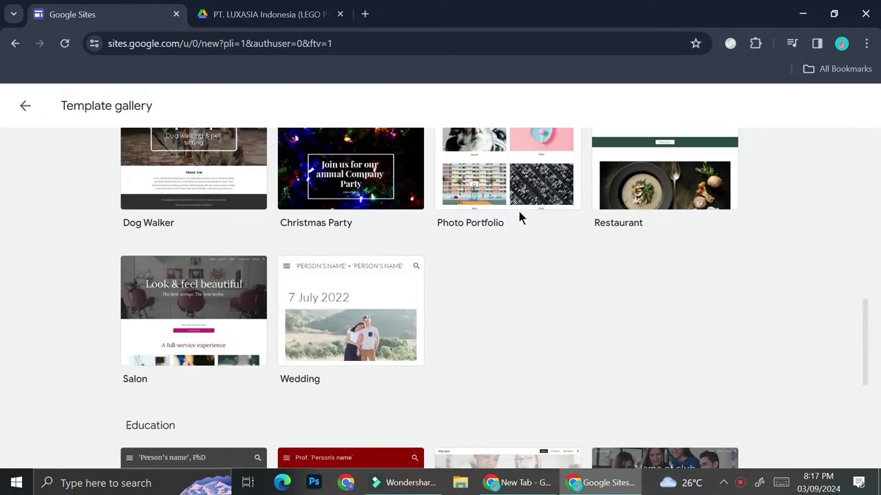
pyautogui.scroll(1, 481, 206)
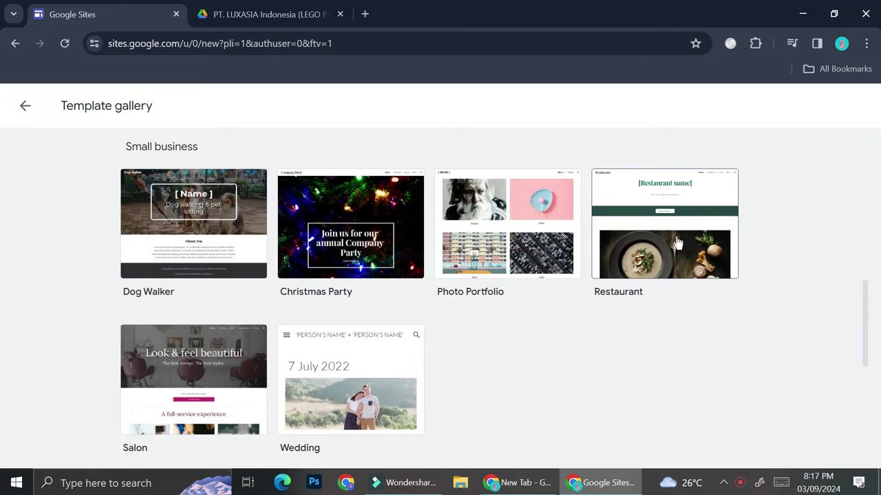
pyautogui.scroll(-1, 344, 206)
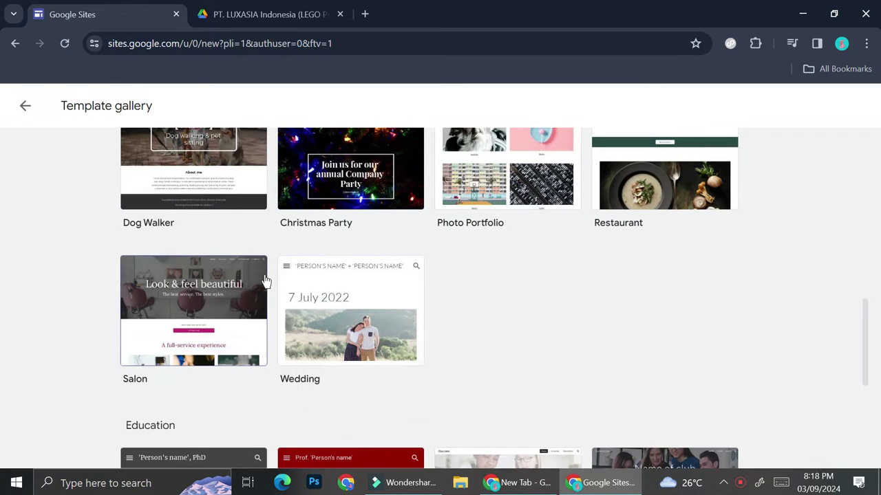
pyautogui.scroll(-2, 266, 275)
pyautogui.scroll(-2, 190, 328)
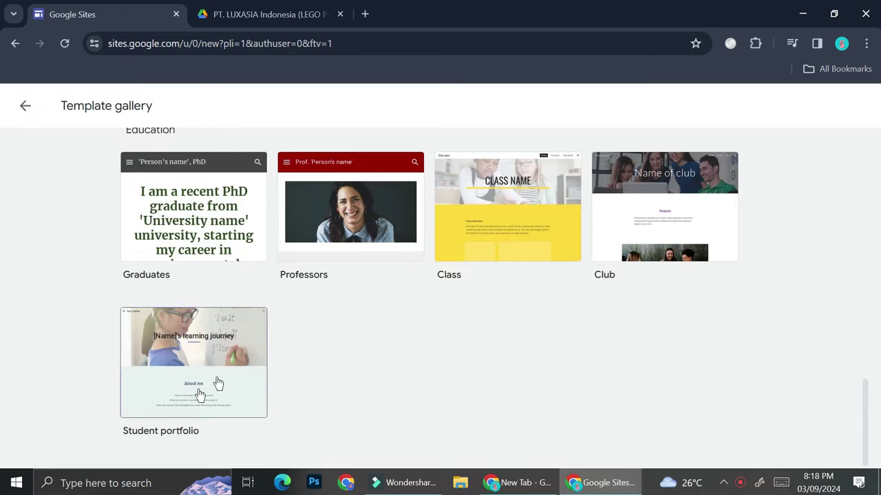
pyautogui.scroll(15, 334, 375)
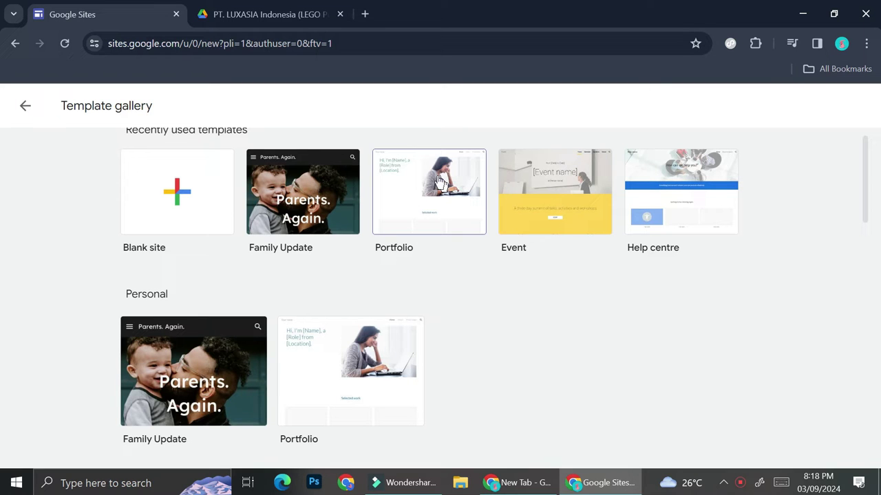
pyautogui.scroll(-15, 403, 338)
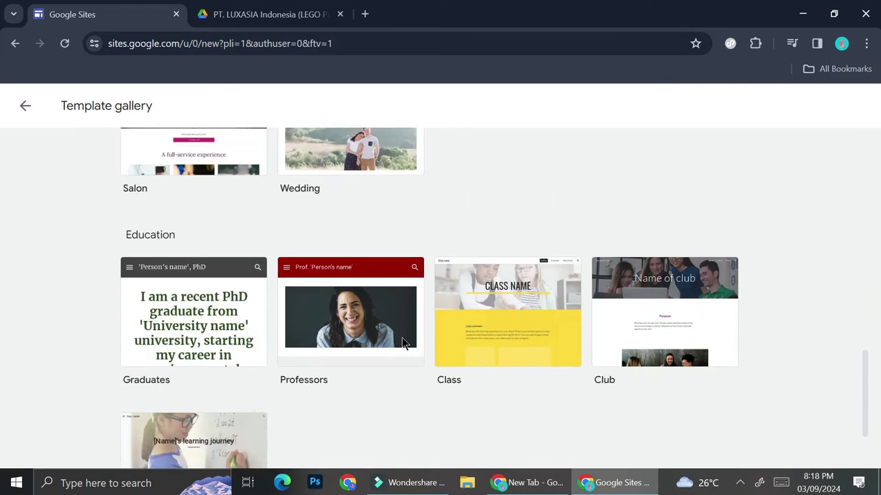
pyautogui.scroll(15, 421, 327)
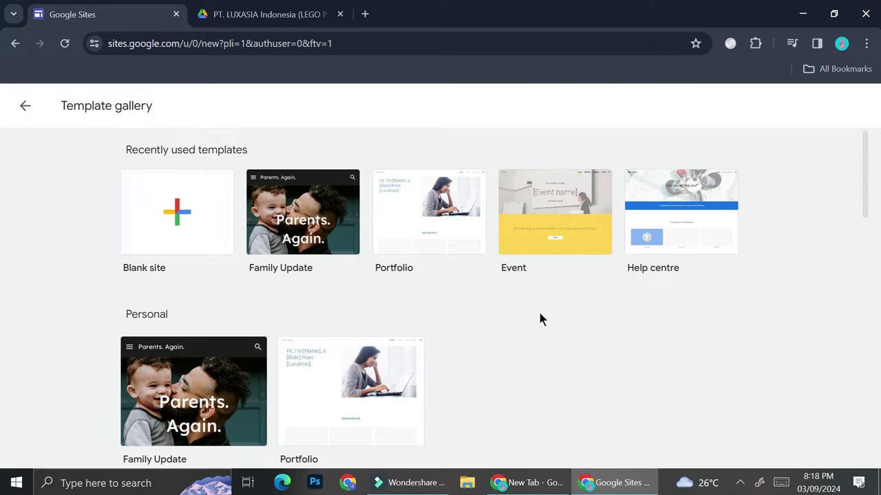
pyautogui.click(451, 236)
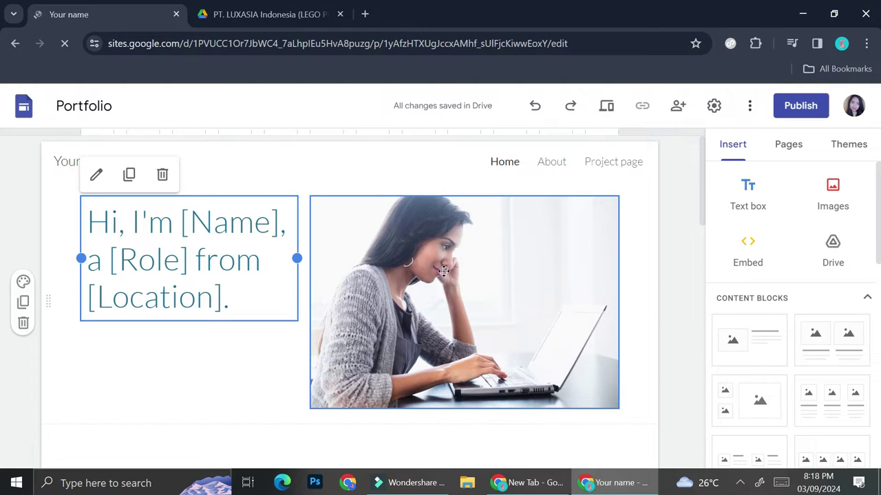
# Look over the new Portfolio site, then bring up its Themes options.
pyautogui.scroll(-8, 590, 242)
pyautogui.scroll(8, 560, 238)
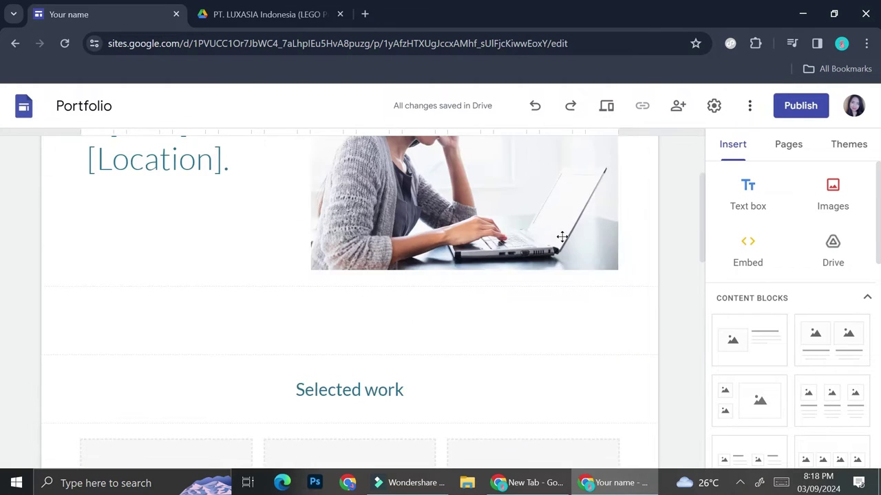
pyautogui.scroll(-10, 561, 238)
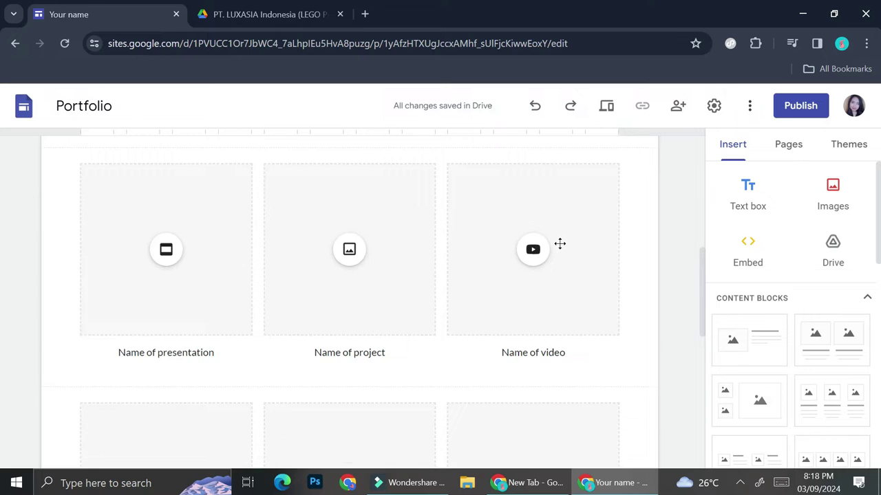
pyautogui.scroll(10, 337, 261)
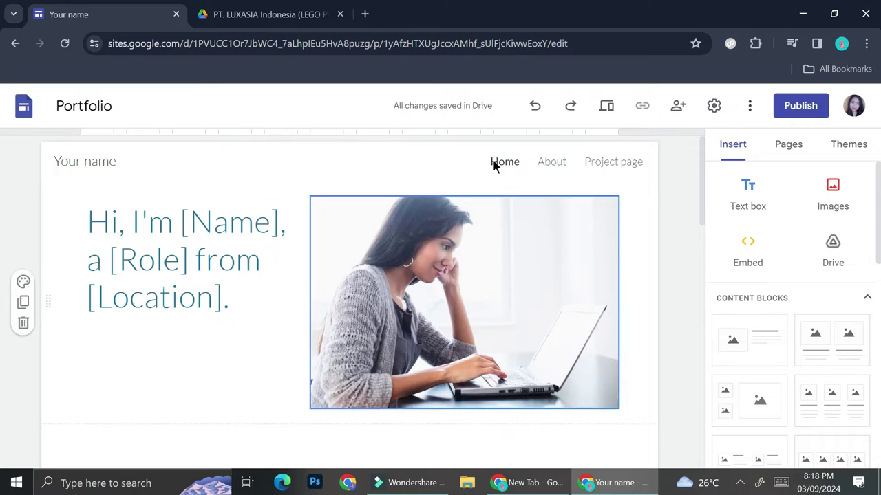
pyautogui.click(845, 153)
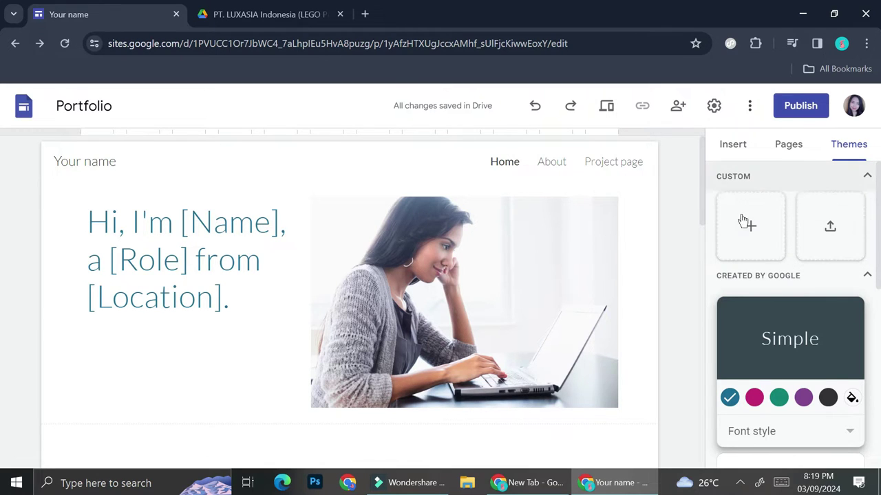
# Start a custom theme and preview several preset and custom colour combinations.
pyautogui.click(763, 233)
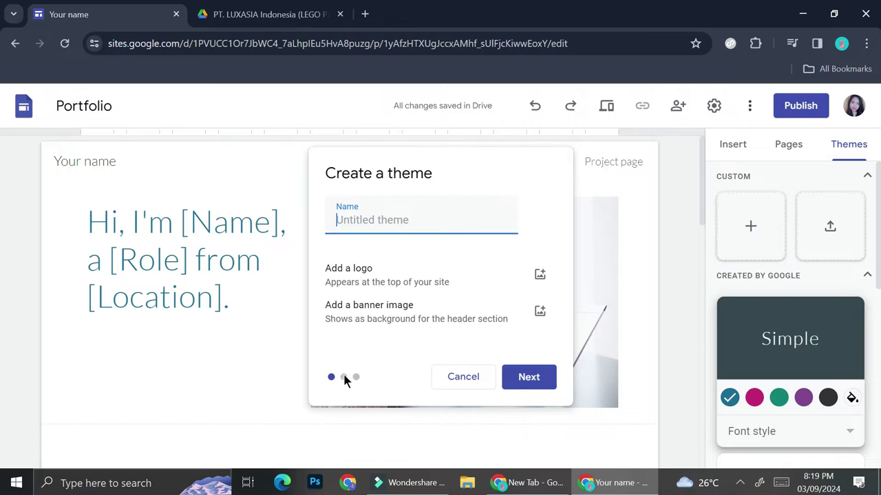
pyautogui.click(528, 376)
pyautogui.click(416, 249)
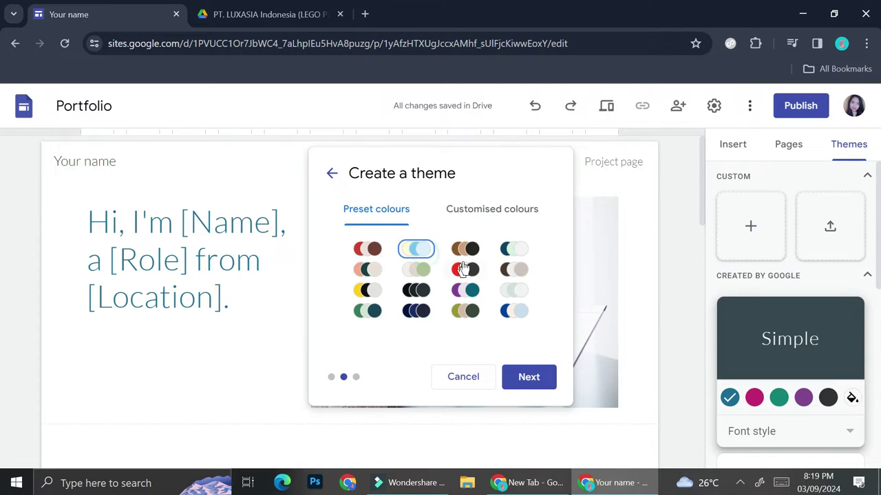
pyautogui.click(465, 269)
pyautogui.click(509, 248)
pyautogui.click(510, 213)
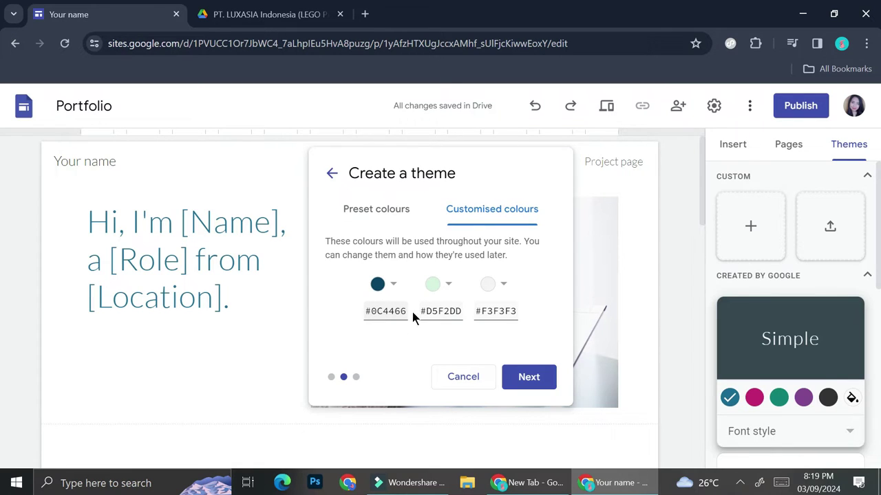
pyautogui.click(395, 285)
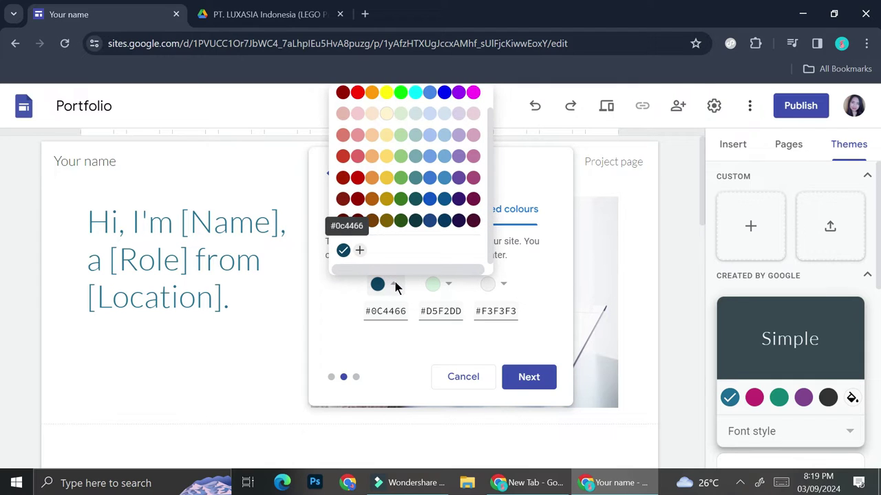
pyautogui.scroll(1, 413, 148)
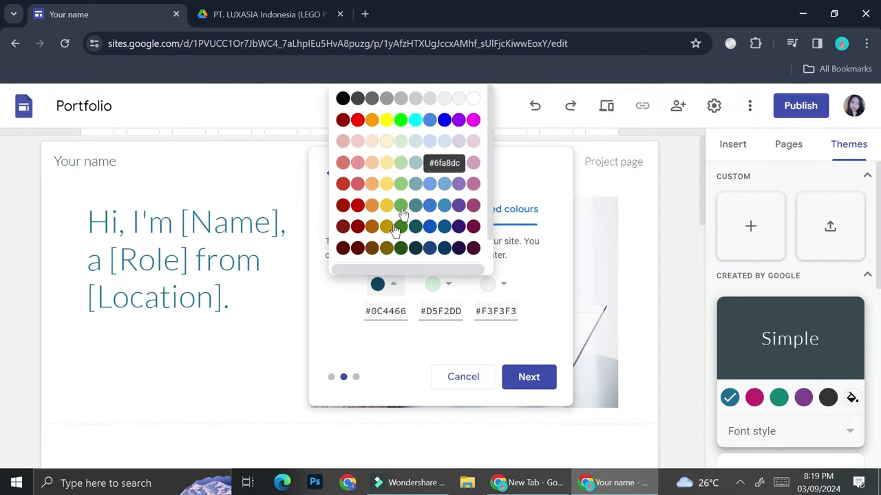
pyautogui.scroll(-1, 403, 200)
pyautogui.click(346, 353)
# Review the heading fonts keeping Lato, cancel the custom theme, then try Import theme and a new tab.
pyautogui.click(529, 377)
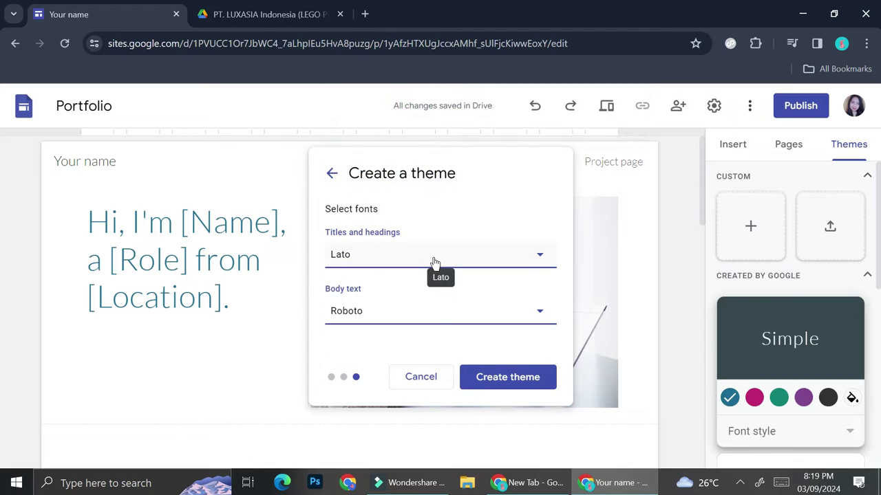
pyautogui.click(433, 257)
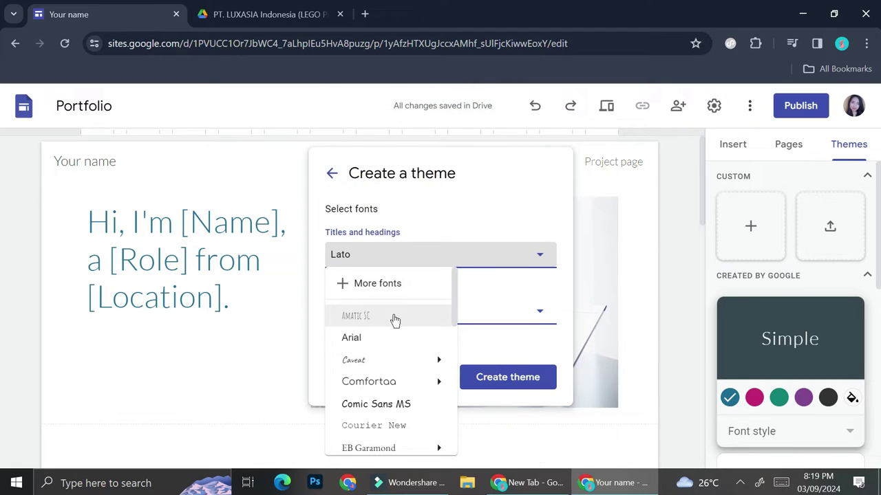
pyautogui.click(452, 233)
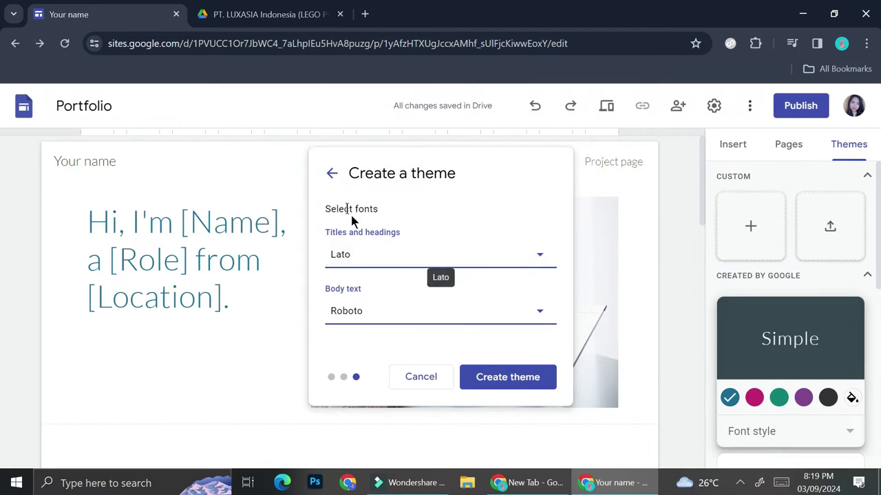
pyautogui.click(330, 180)
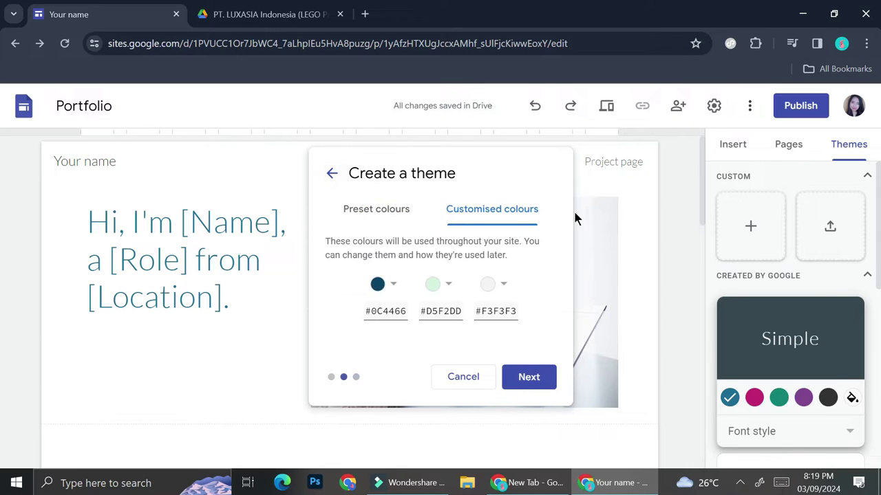
pyautogui.click(469, 387)
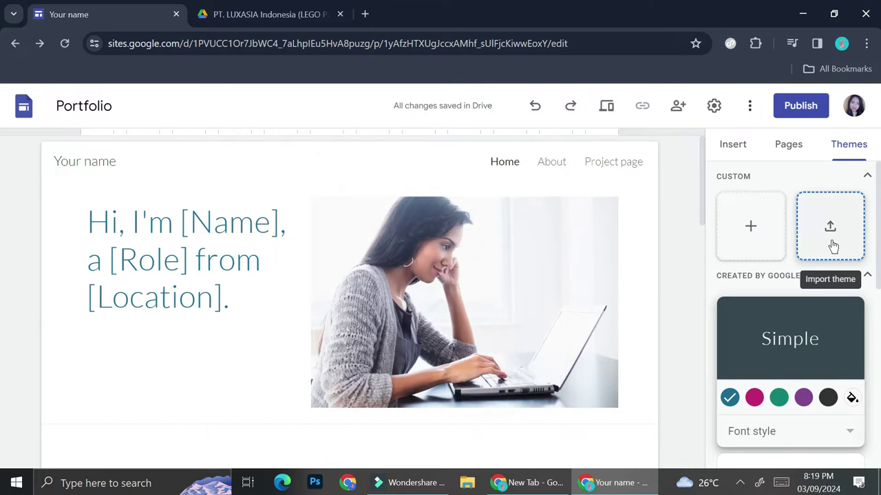
pyautogui.click(830, 227)
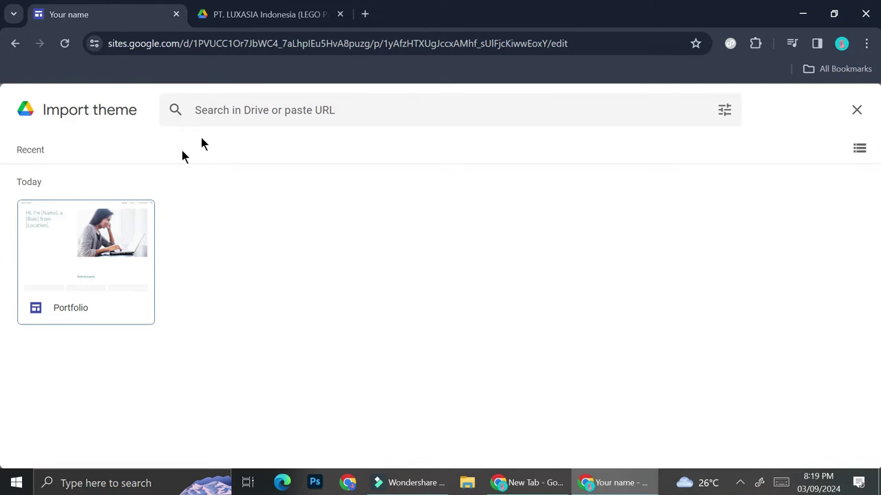
pyautogui.click(364, 14)
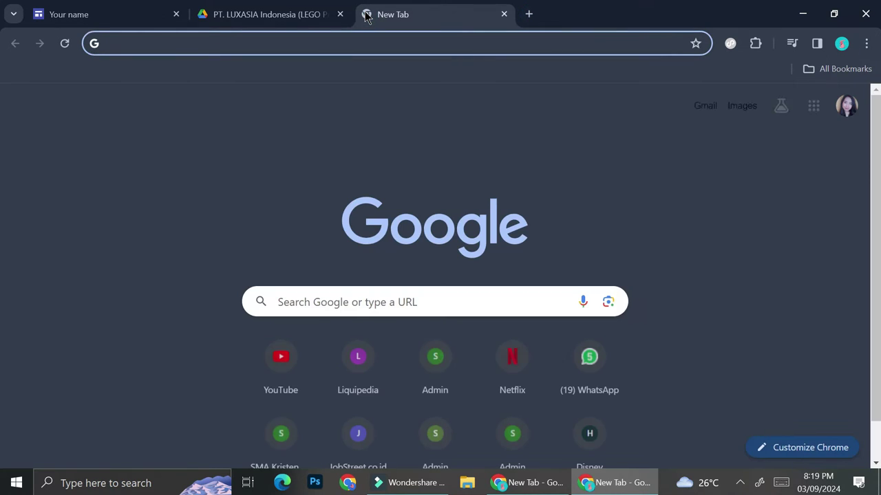
# Search 'google sites themes', browse the ARC Templates gallery, then pick Portfolio as the theme source.
pyautogui.write('google ')
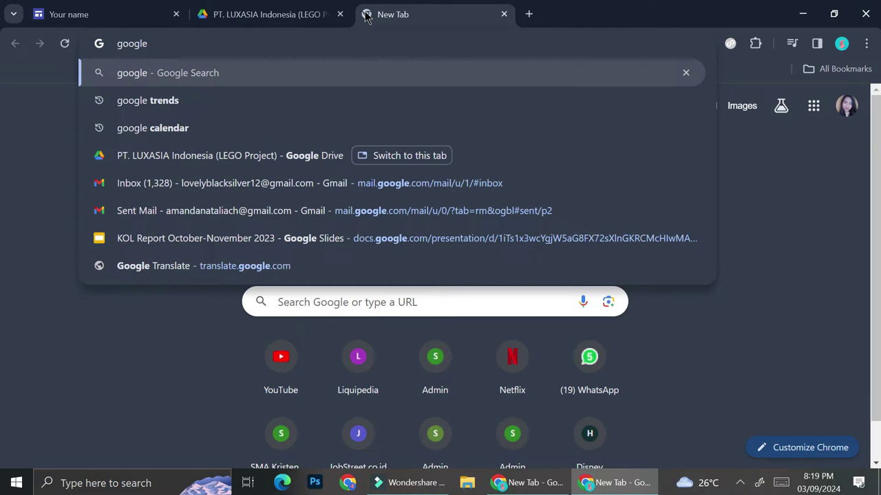
pyautogui.write('sites ')
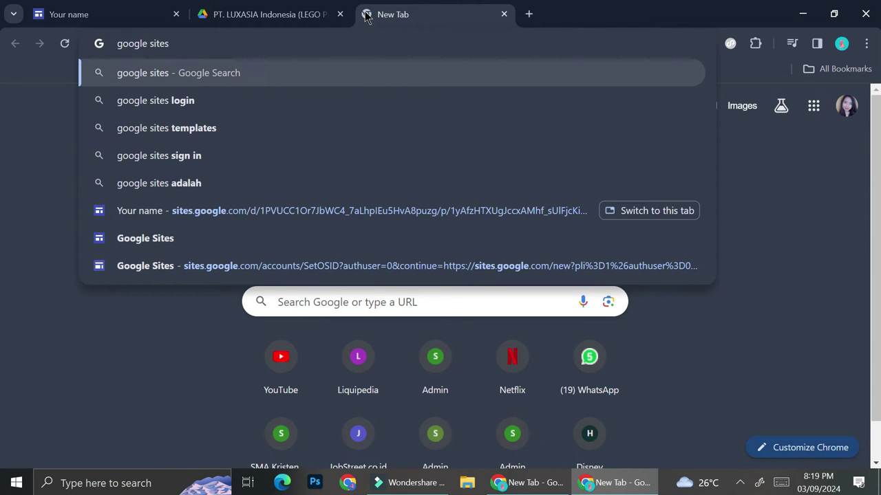
pyautogui.write('themes')
pyautogui.press('Return')
pyautogui.scroll(-3, 190, 252)
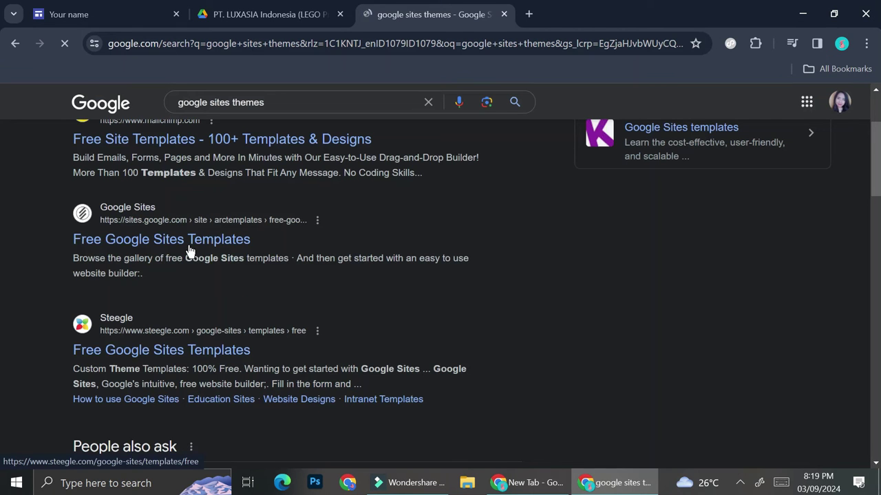
pyautogui.click(188, 244)
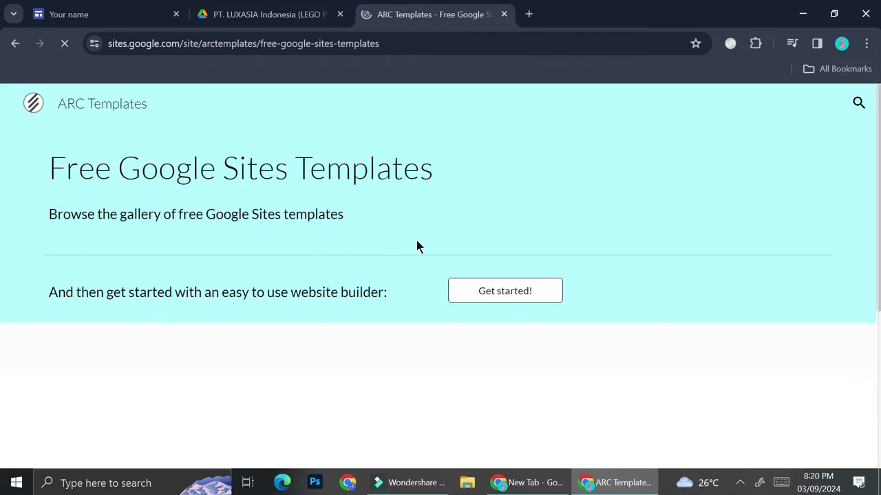
pyautogui.scroll(-2, 509, 249)
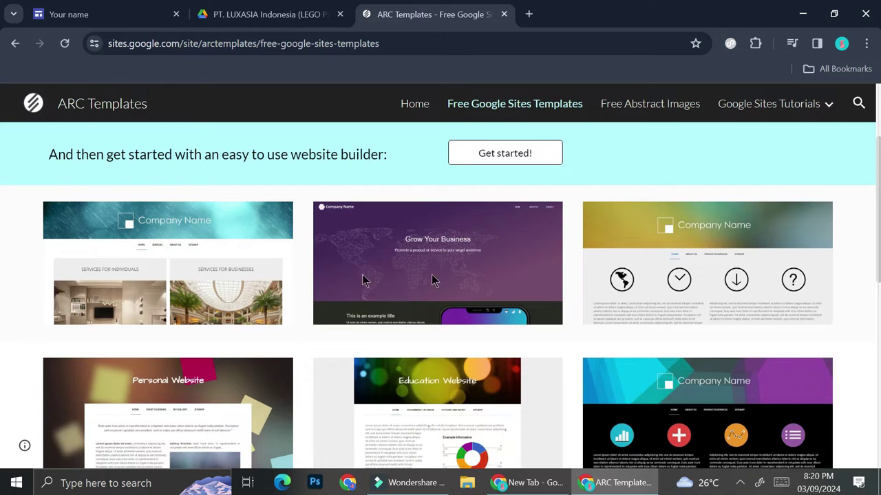
pyautogui.scroll(-7, 790, 277)
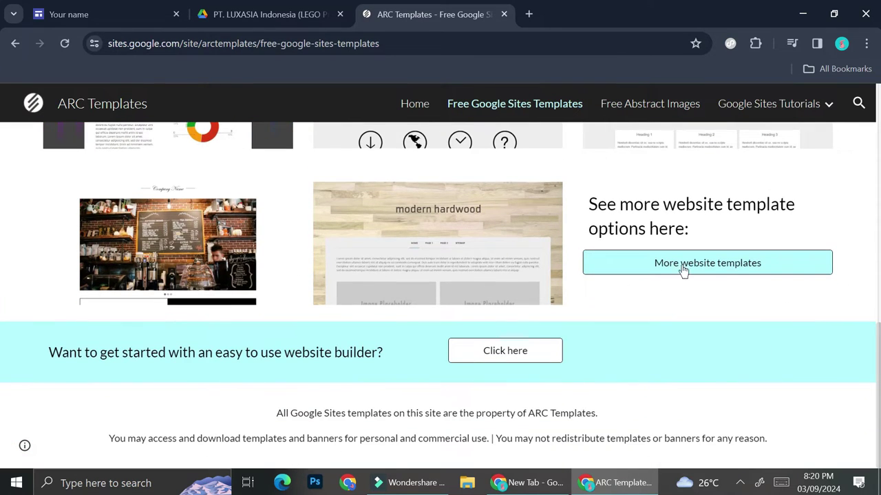
pyautogui.click(68, 10)
pyautogui.click(84, 256)
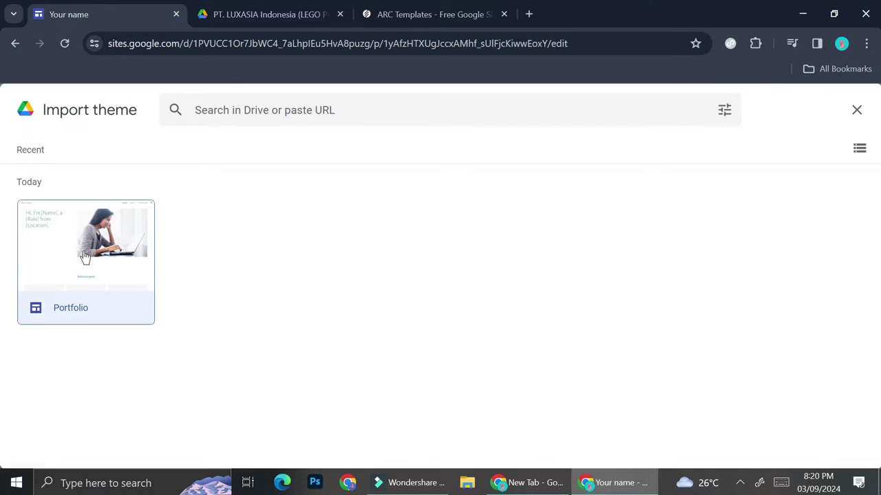
# Import the Portfolio theme, then try the Simple, Aristotle and Diplomat themes, keeping Diplomat.
pyautogui.click(814, 445)
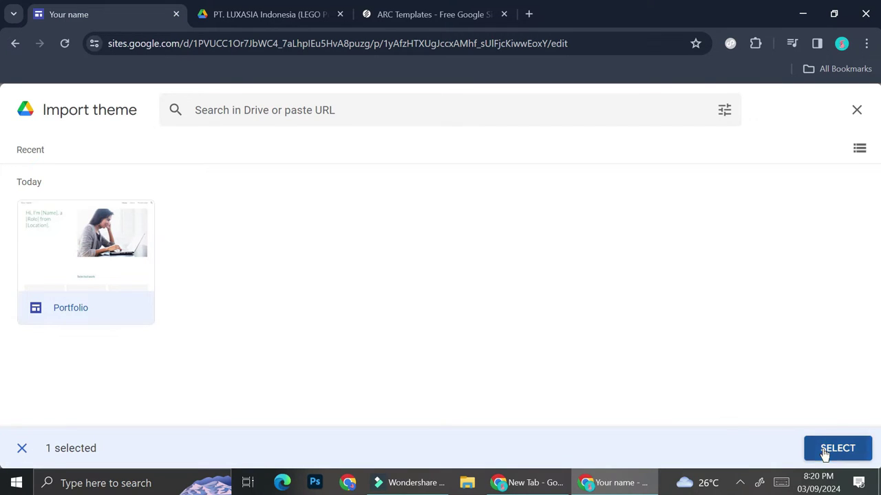
pyautogui.scroll(-6, 810, 270)
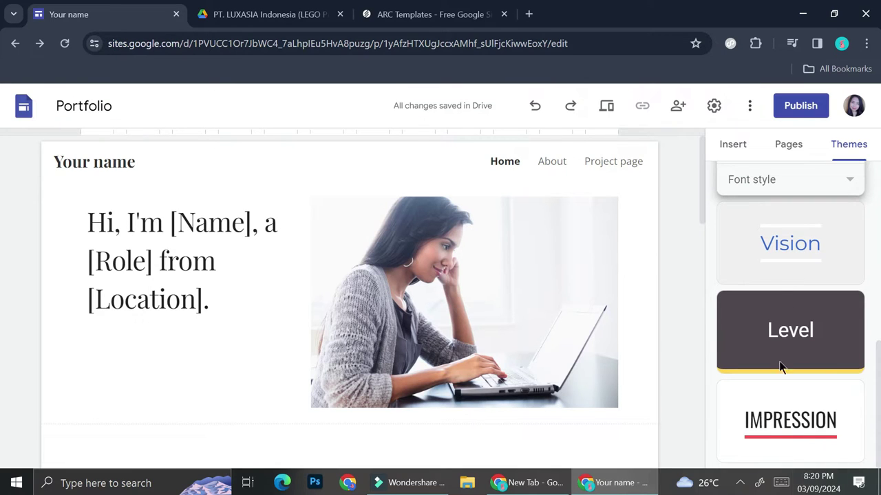
pyautogui.scroll(4, 798, 325)
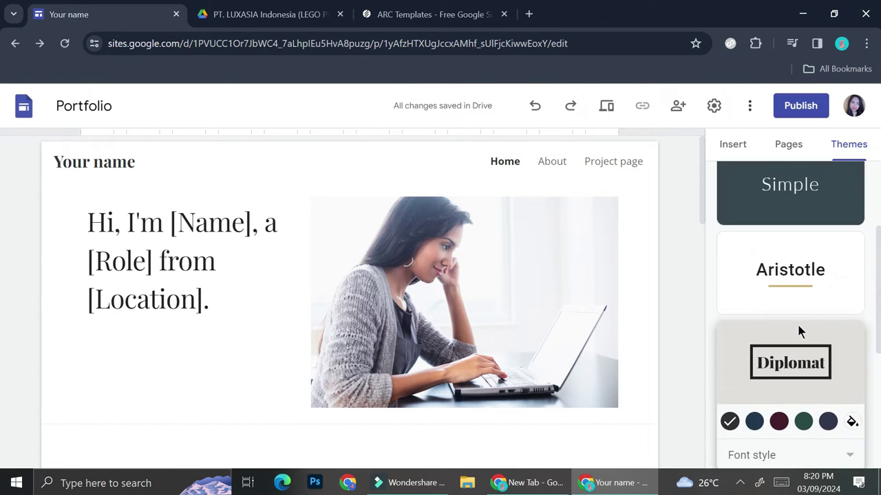
pyautogui.scroll(3, 741, 247)
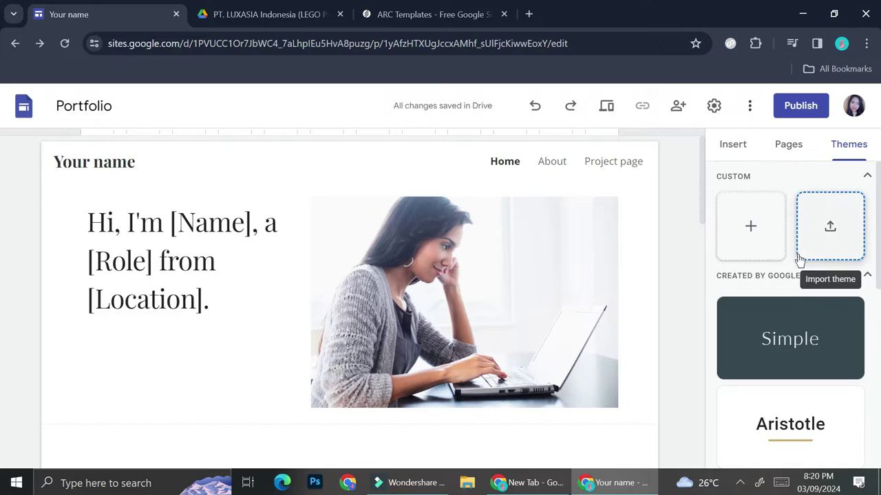
pyautogui.click(805, 339)
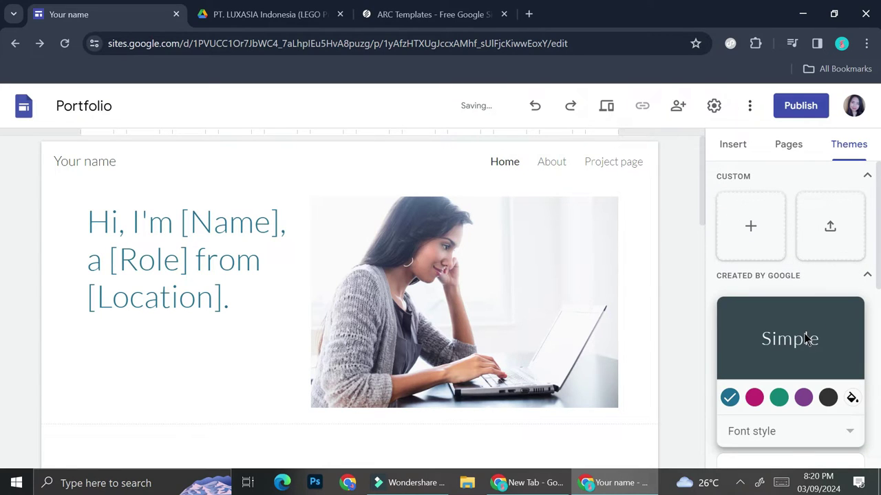
pyautogui.scroll(-4, 809, 334)
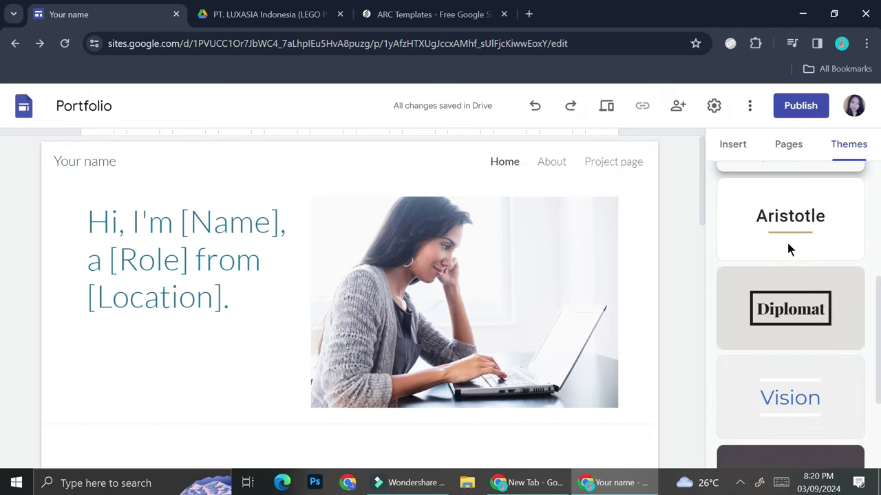
pyautogui.click(786, 234)
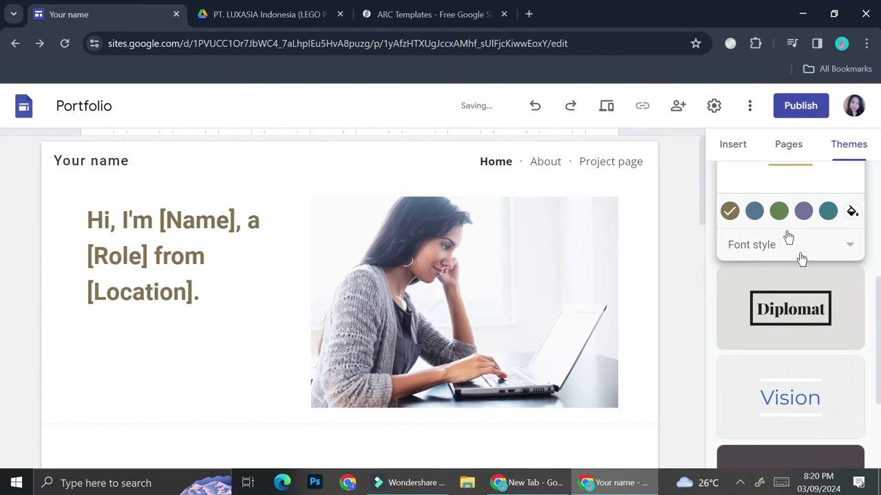
pyautogui.click(828, 335)
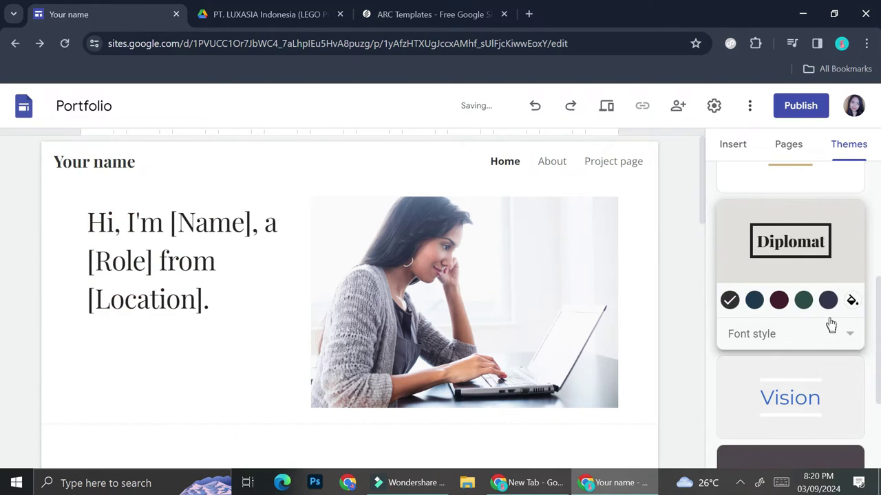
# Give Diplomat the Classic font style and a maroon colour, then show the site pages.
pyautogui.click(849, 334)
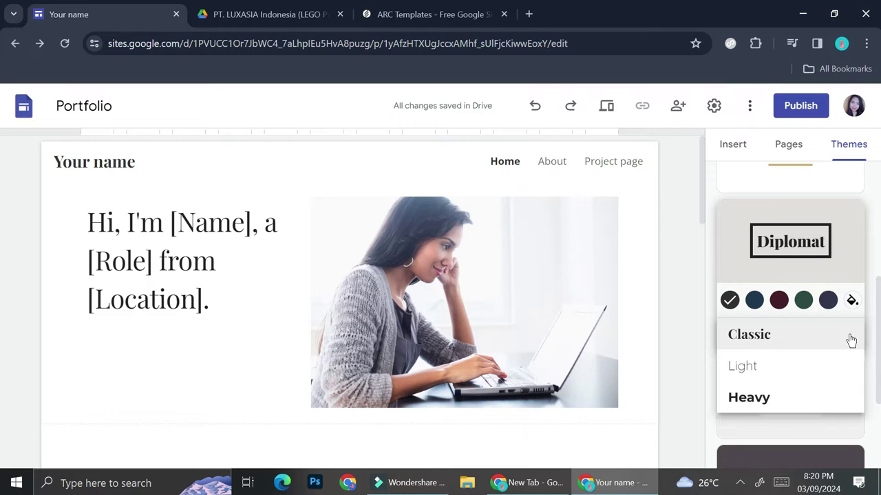
pyautogui.click(796, 365)
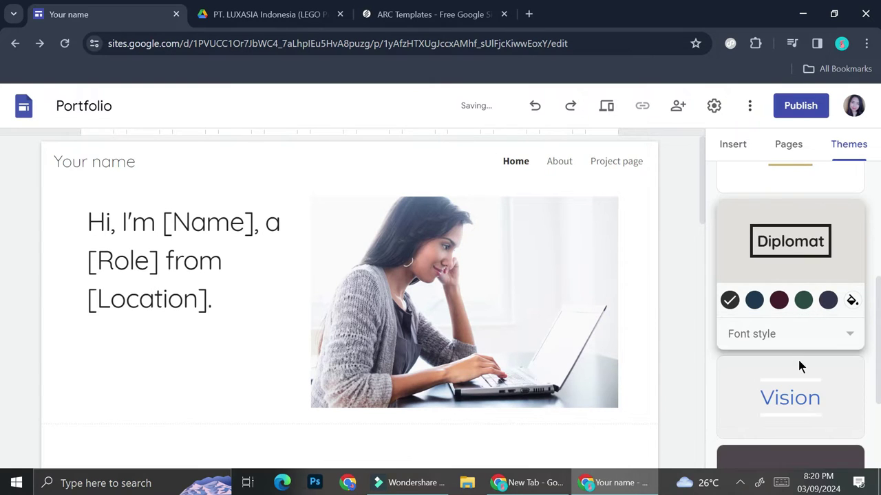
pyautogui.click(804, 343)
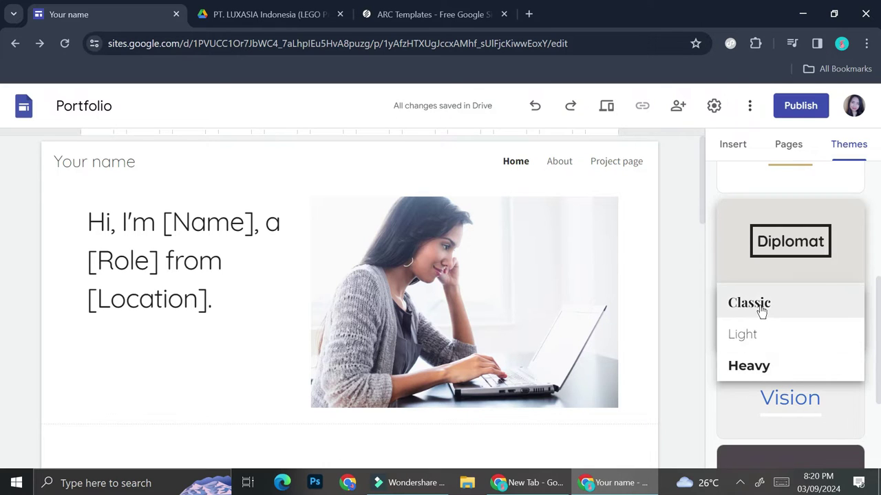
pyautogui.click(760, 309)
pyautogui.click(754, 300)
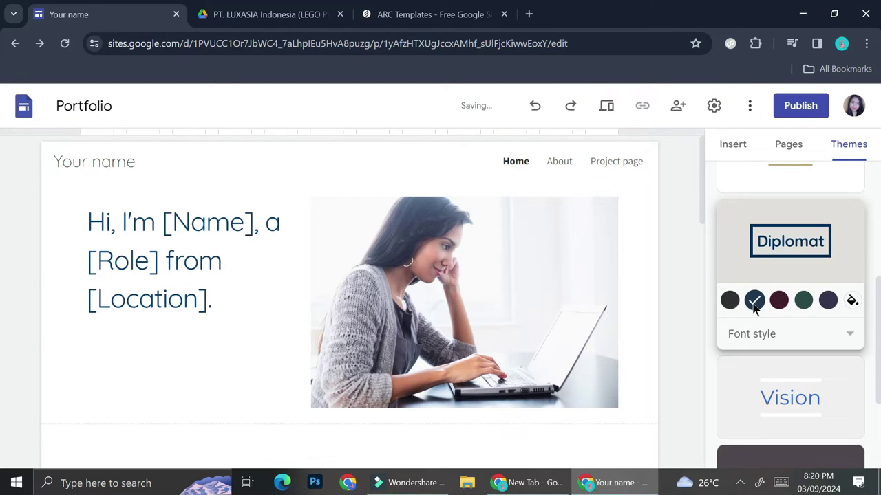
pyautogui.click(803, 300)
pyautogui.click(827, 300)
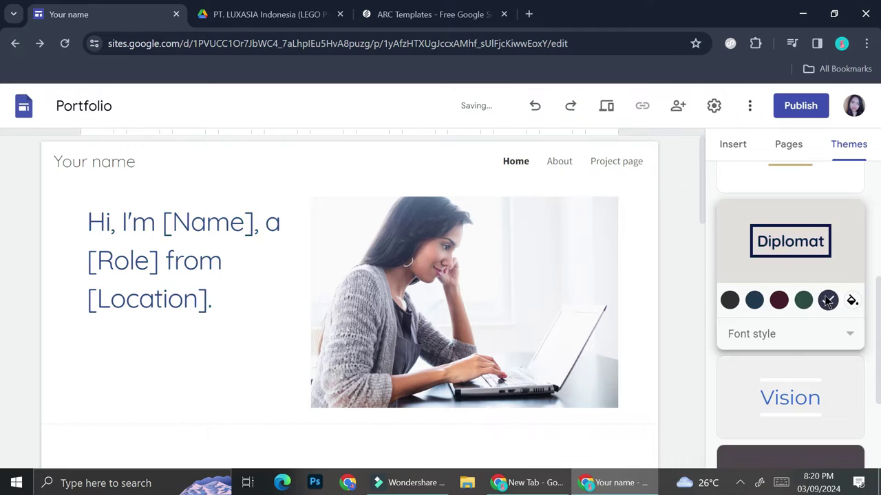
pyautogui.click(754, 300)
pyautogui.click(779, 300)
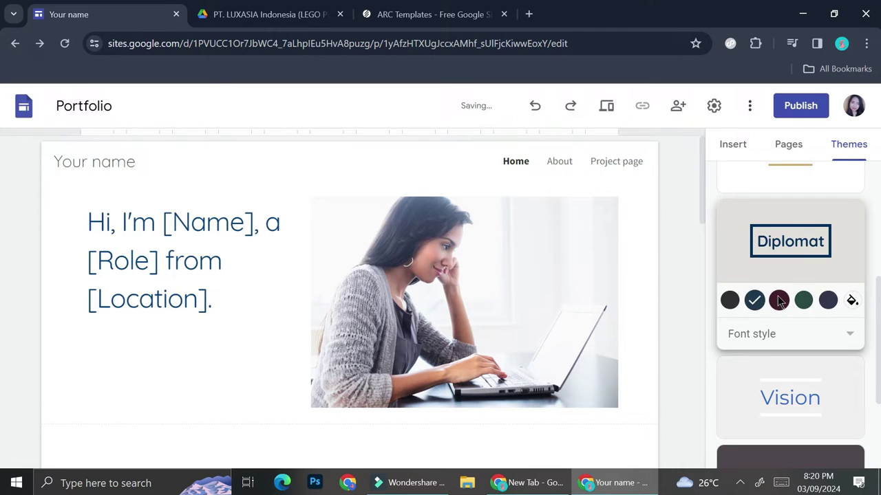
pyautogui.click(788, 144)
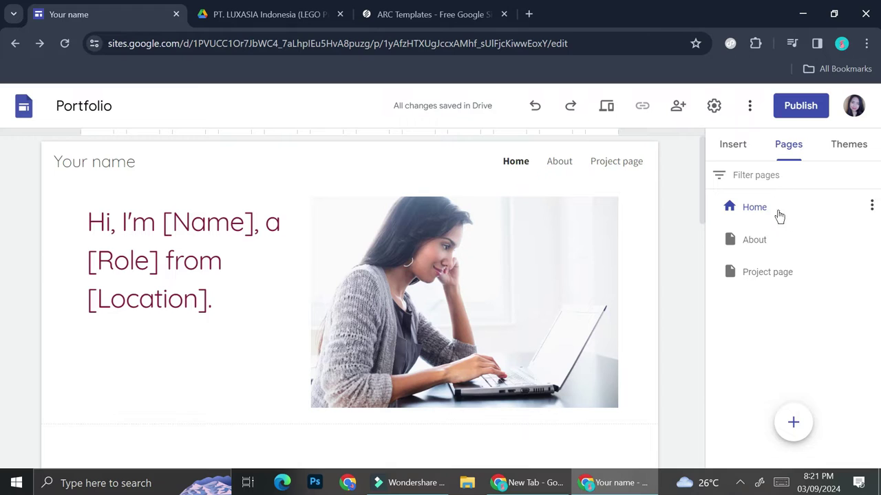
pyautogui.click(871, 207)
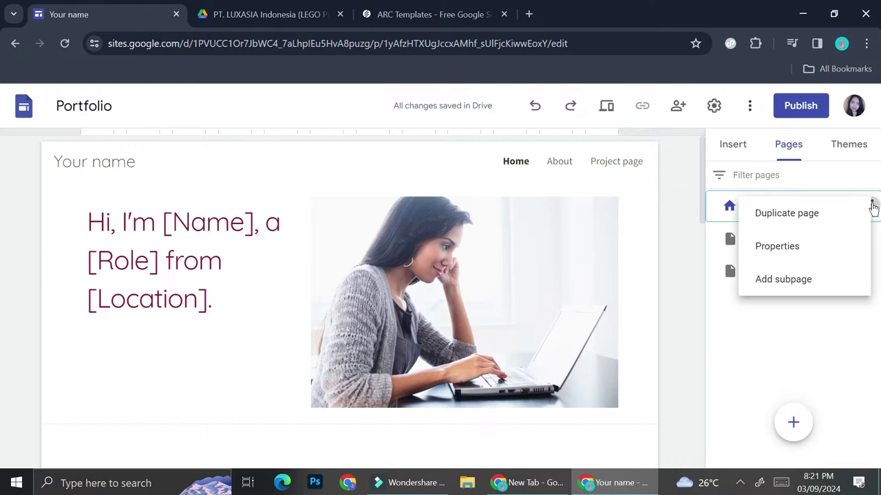
pyautogui.click(849, 361)
pyautogui.click(775, 237)
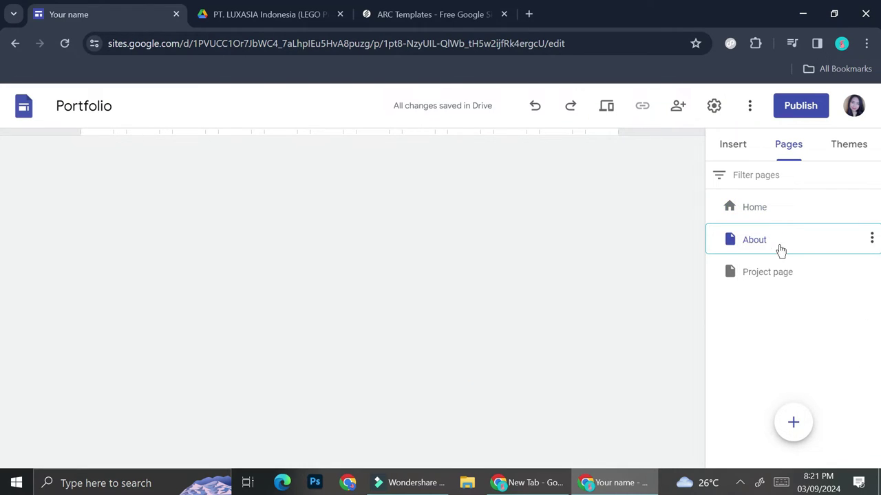
pyautogui.scroll(-10, 454, 306)
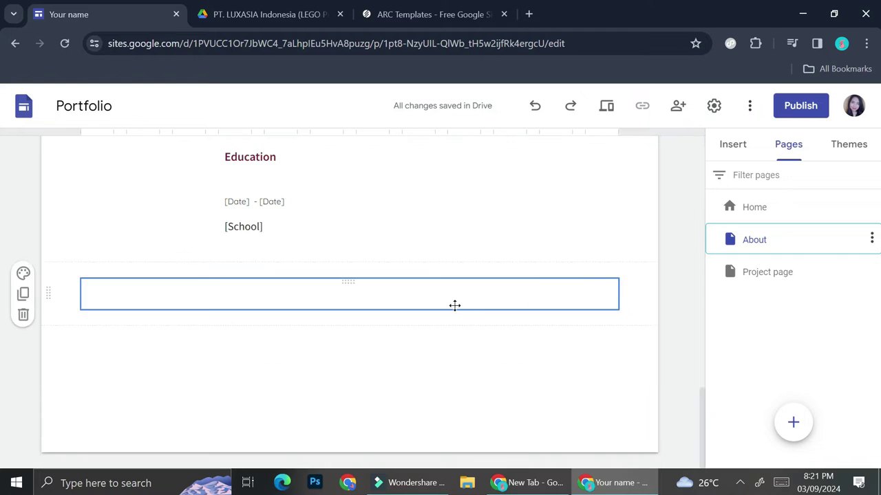
pyautogui.click(735, 275)
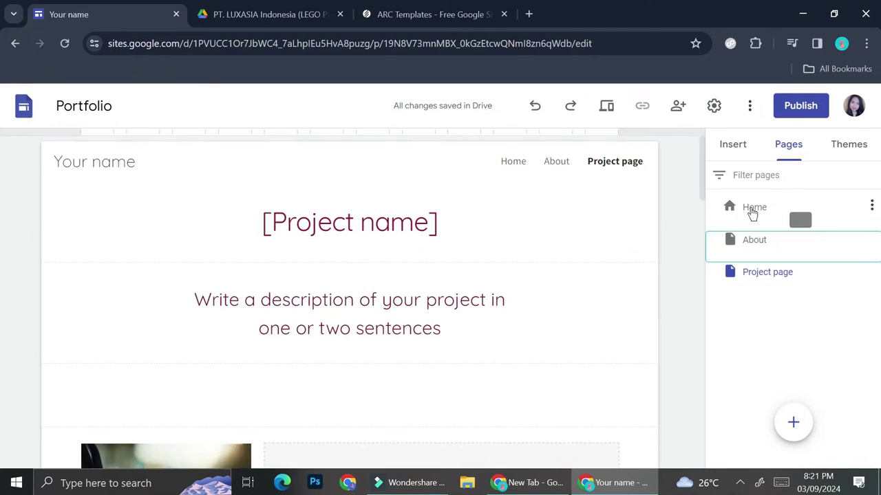
pyautogui.click(753, 209)
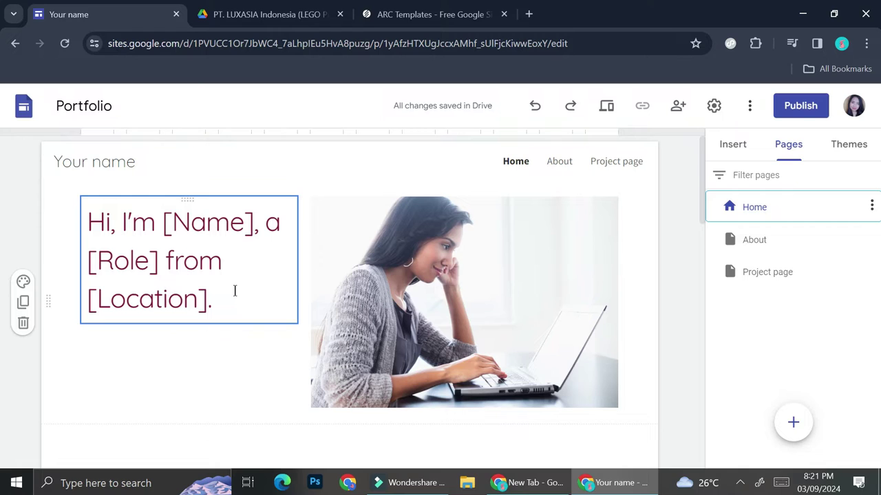
# Change the site title from 'Your name' to 'My Portofolio'.
pyautogui.click(143, 163)
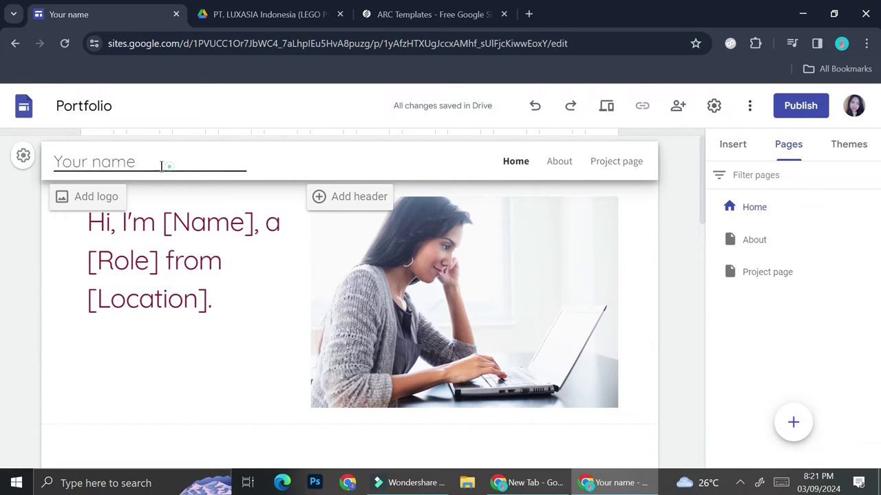
pyautogui.moveTo(161, 166); pyautogui.dragTo(40, 167)
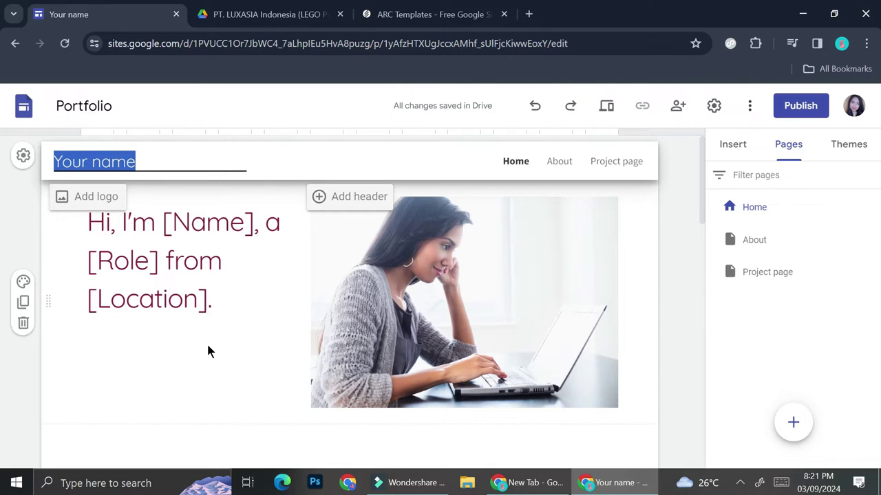
pyautogui.write('My Por')
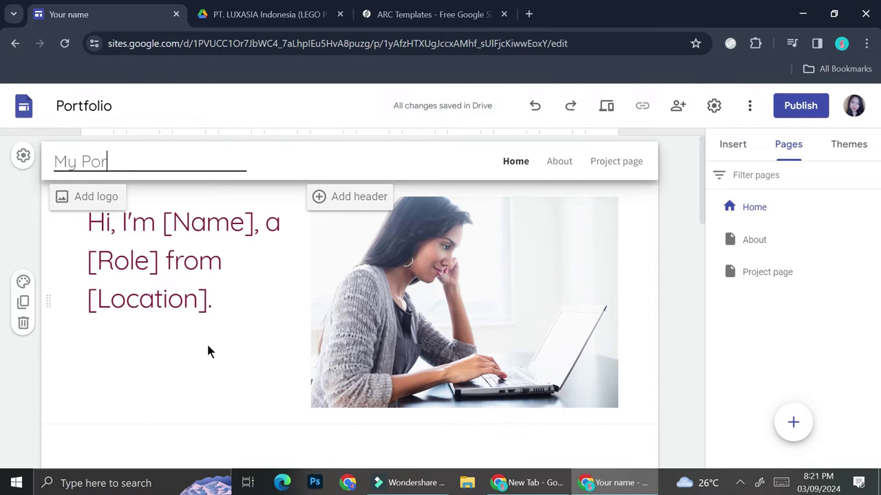
pyautogui.write('tofolio')
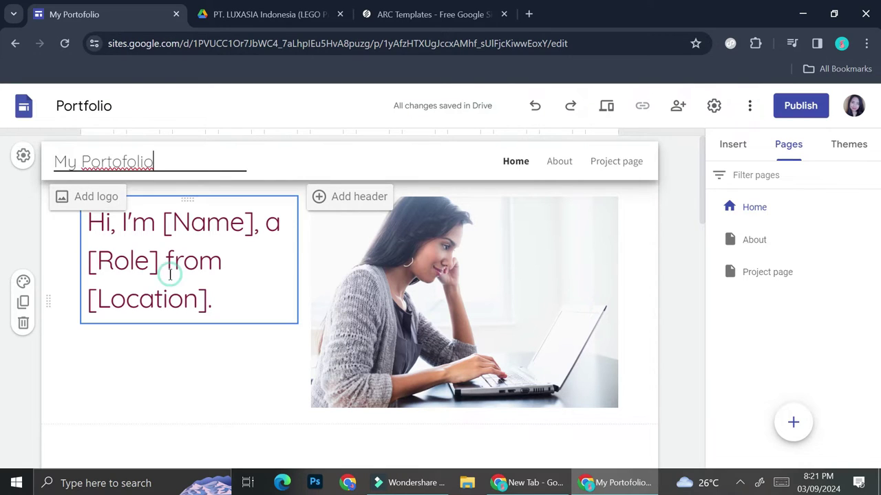
pyautogui.click(201, 233)
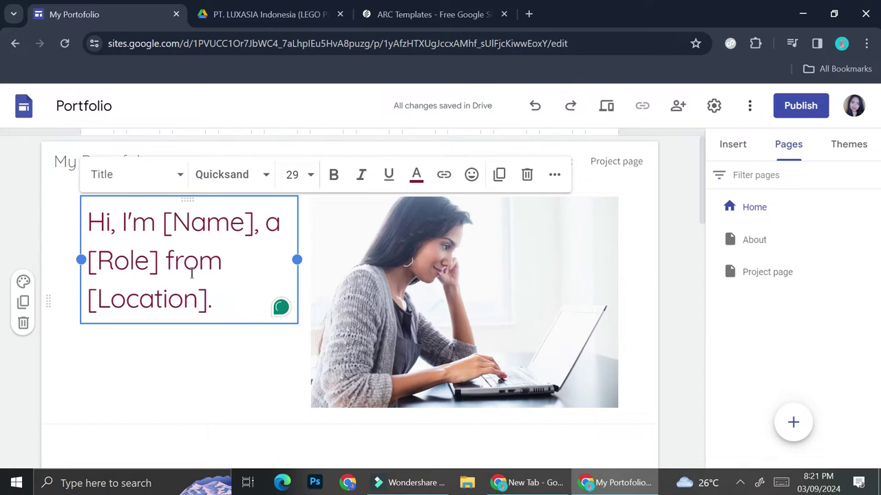
pyautogui.click(22, 283)
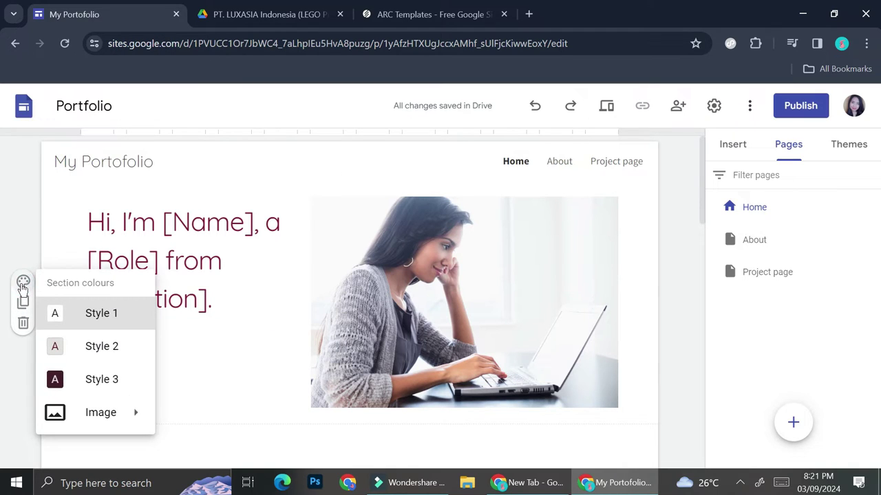
# Try the grey Style 2 section colour, then apply the dark maroon Style 3 to the hero.
pyautogui.click(107, 343)
pyautogui.click(23, 281)
pyautogui.click(79, 375)
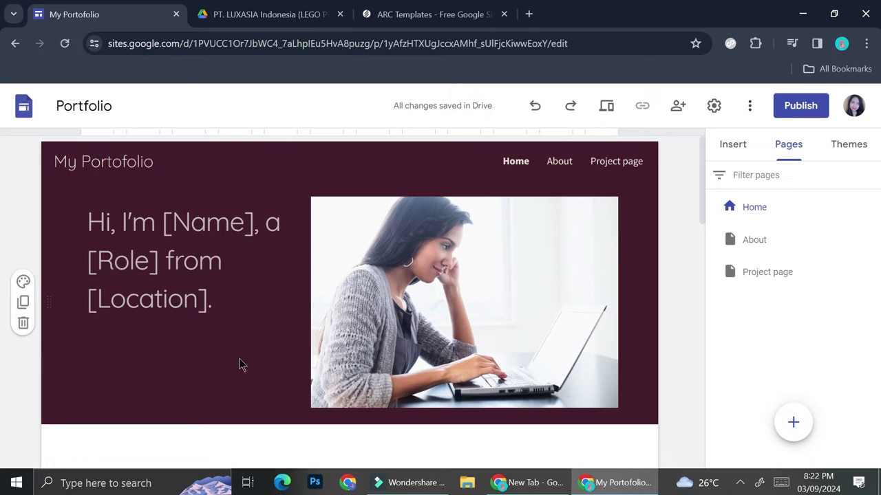
# Scroll the Home page to locate the rows of Selected work placeholder cards.
pyautogui.scroll(-3, 240, 365)
pyautogui.scroll(1, 228, 318)
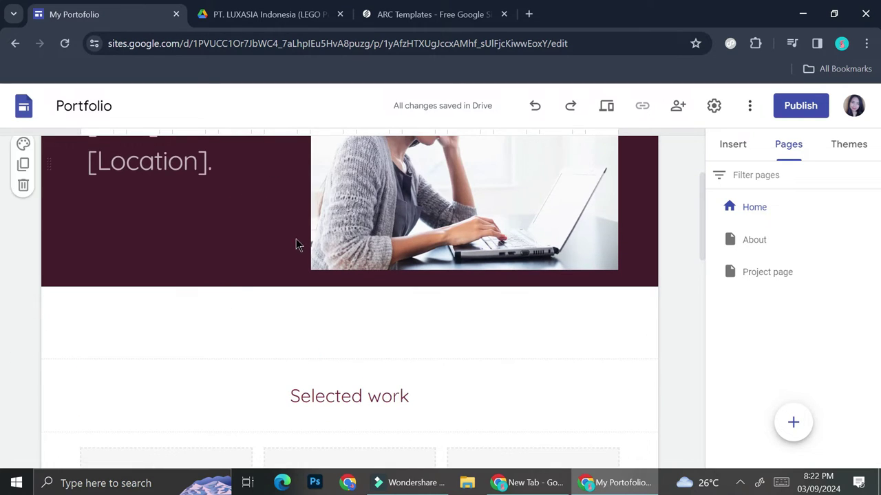
pyautogui.scroll(-2, 234, 312)
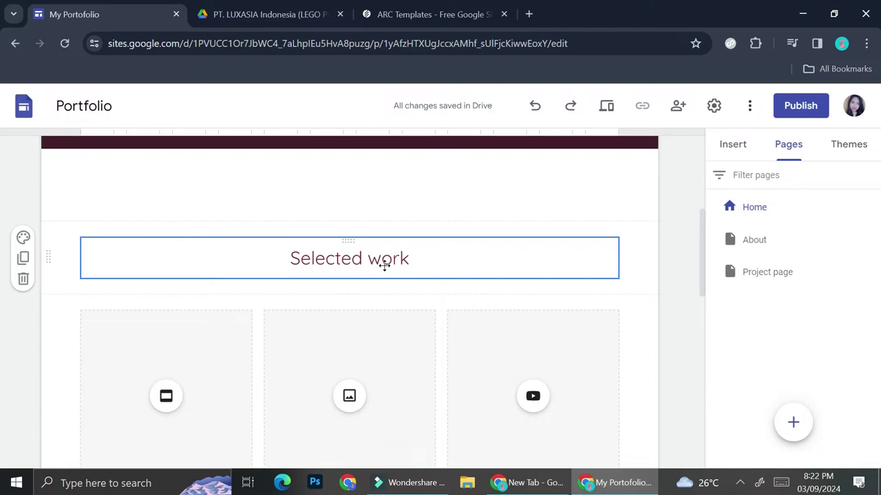
pyautogui.scroll(-3, 383, 263)
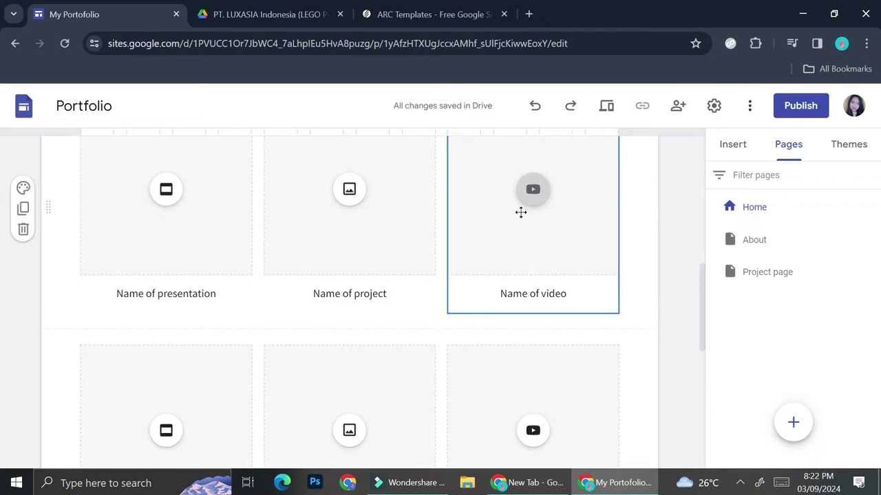
pyautogui.scroll(3, 236, 240)
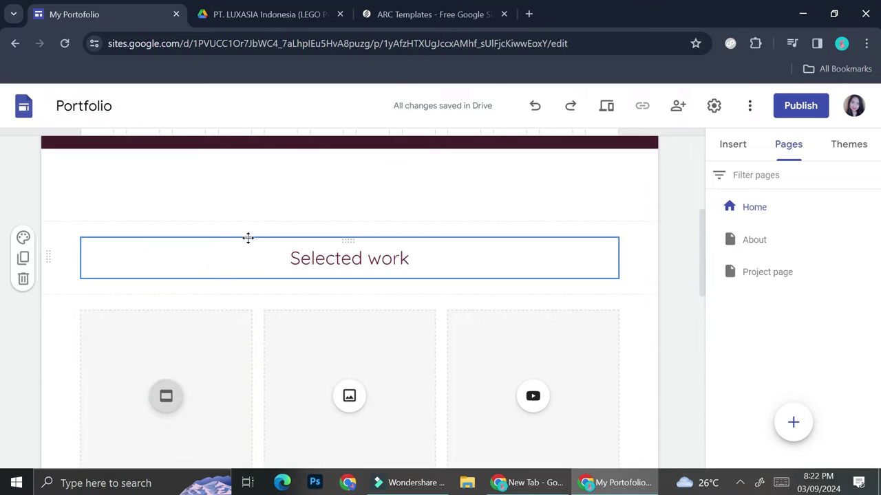
pyautogui.scroll(-5, 346, 275)
pyautogui.scroll(2, 296, 306)
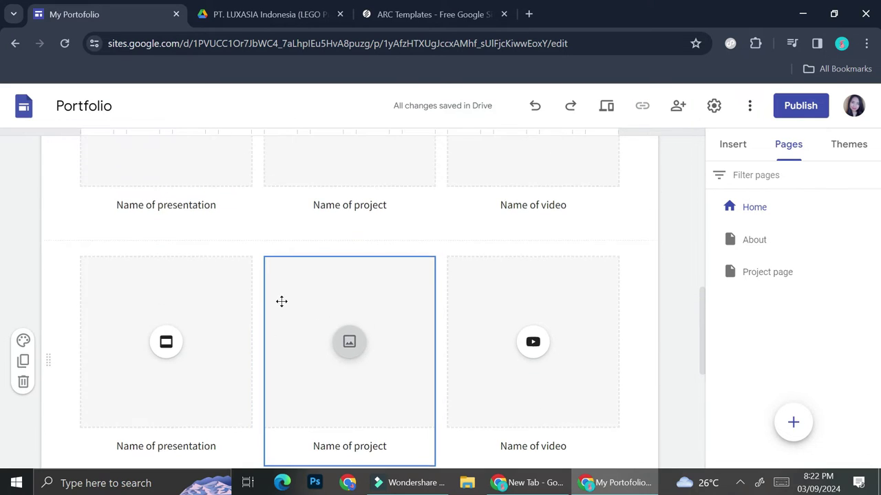
pyautogui.hotkey('ctrl', 'z')
pyautogui.hotkey('ctrl', 'y')
pyautogui.scroll(2, 378, 255)
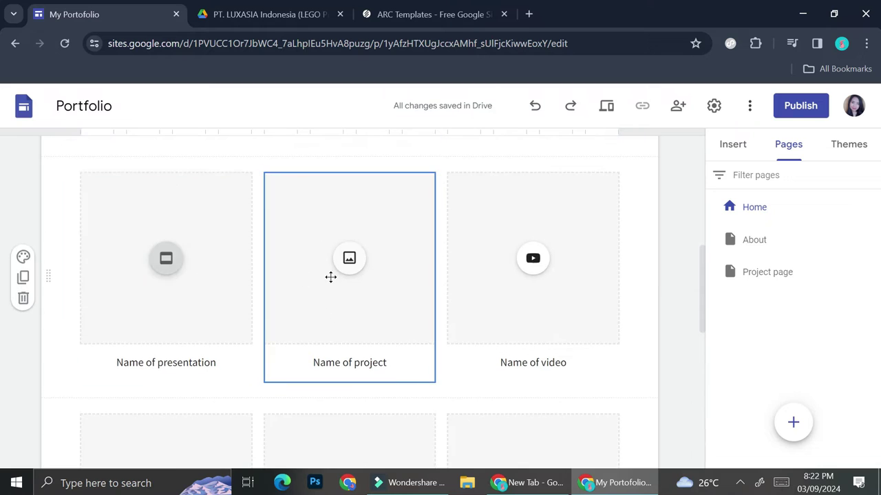
pyautogui.scroll(4, 299, 257)
pyautogui.scroll(-4, 250, 365)
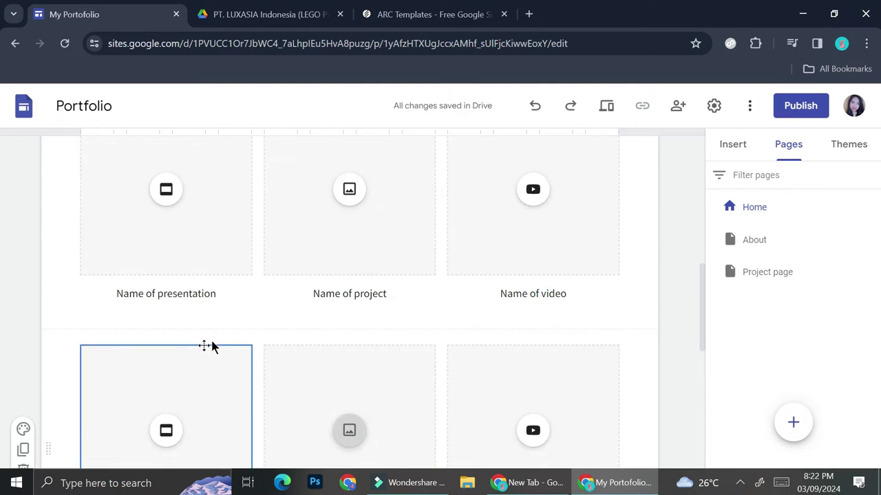
# Delete the second-row presentation and project placeholder cards.
pyautogui.click(202, 357)
pyautogui.scroll(-2, 205, 347)
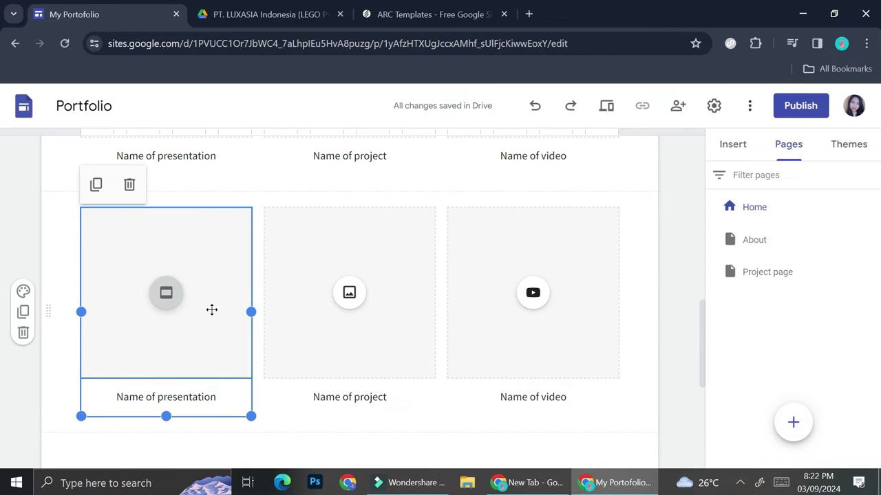
pyautogui.click(132, 186)
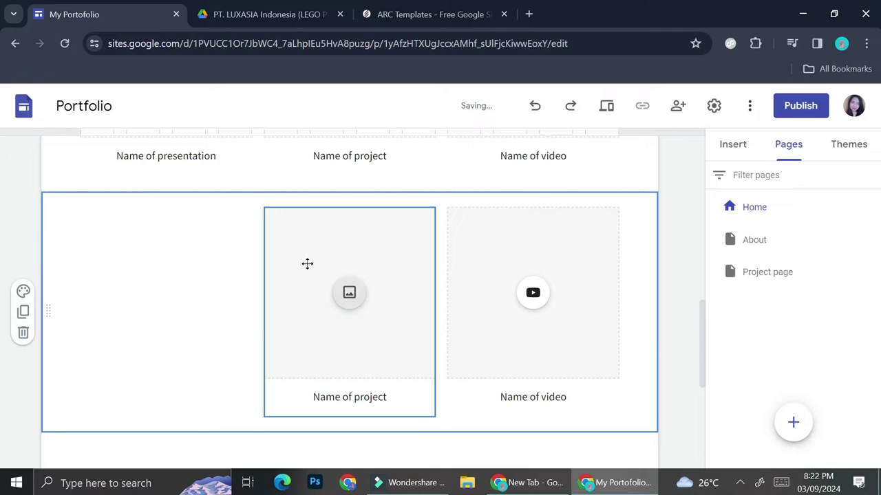
pyautogui.click(344, 265)
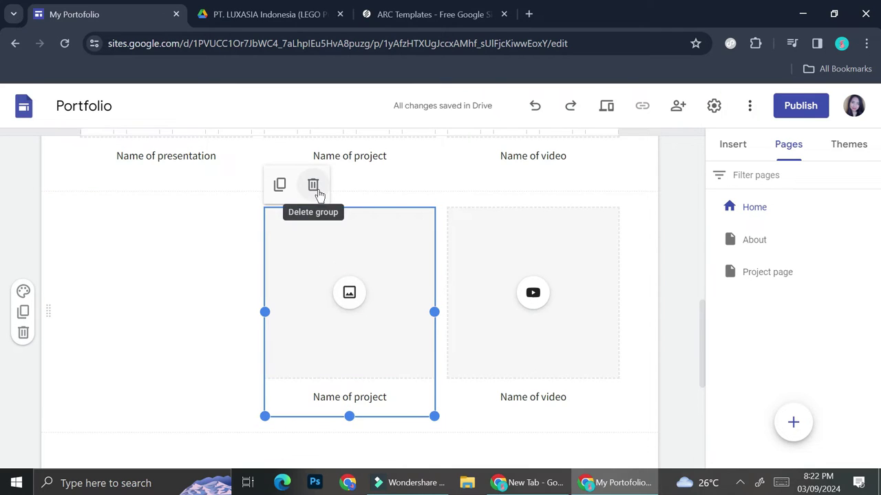
pyautogui.click(320, 188)
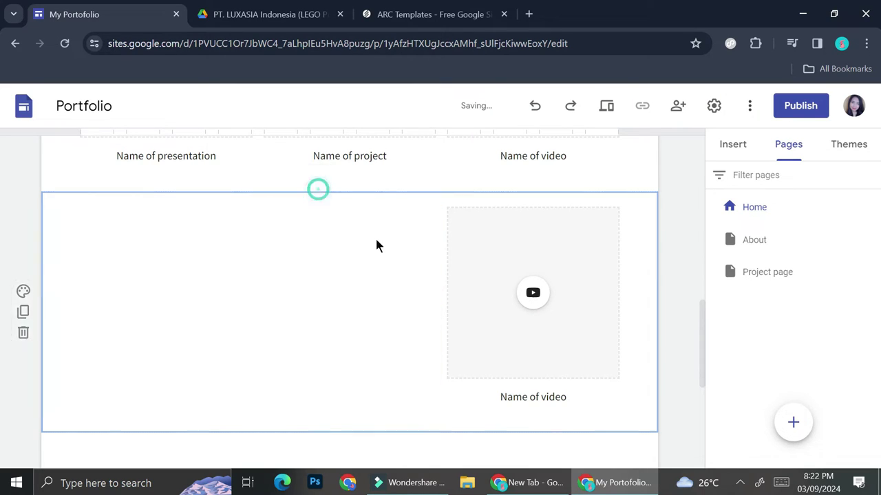
pyautogui.click(535, 250)
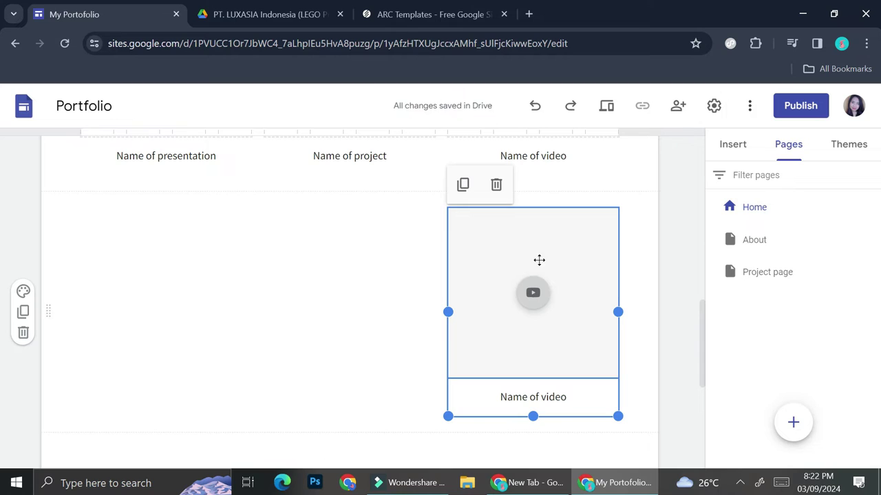
# Delete the leftover section holding the lone video placeholder.
pyautogui.click(115, 307)
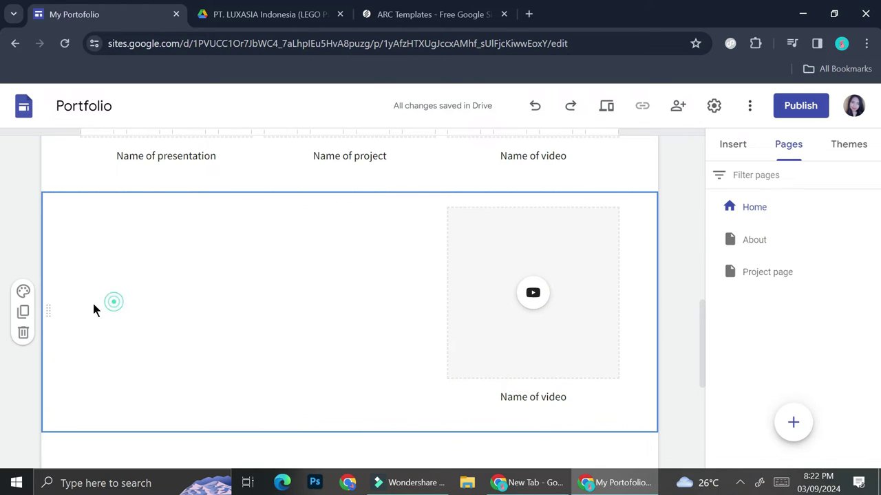
pyautogui.click(25, 336)
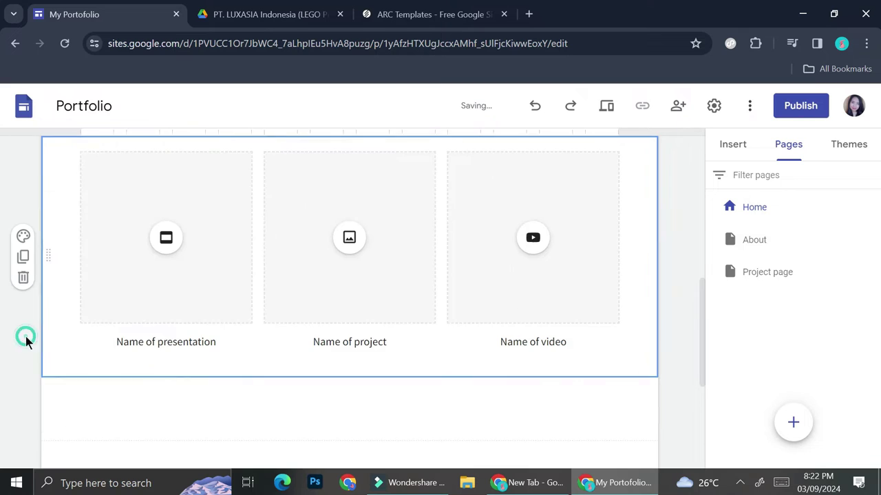
pyautogui.scroll(-4, 261, 295)
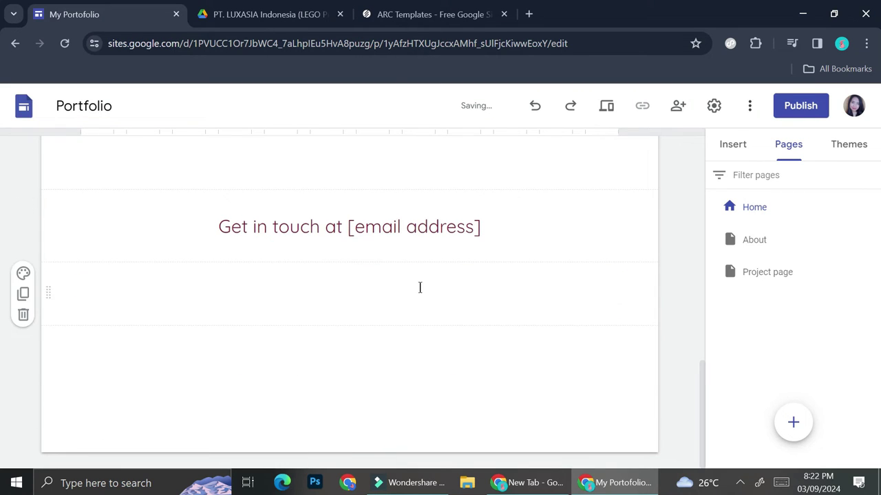
pyautogui.click(407, 280)
pyautogui.hotkey('ctrl', 'z')
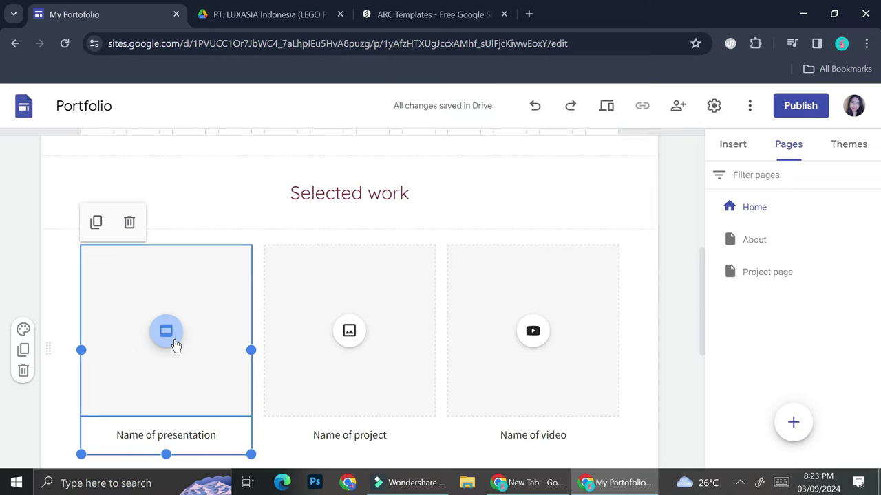
# Insert a Slides deck in the first presentation card, then swap it for the PSAK 30 Sewa Guna Usaha deck.
pyautogui.click(174, 342)
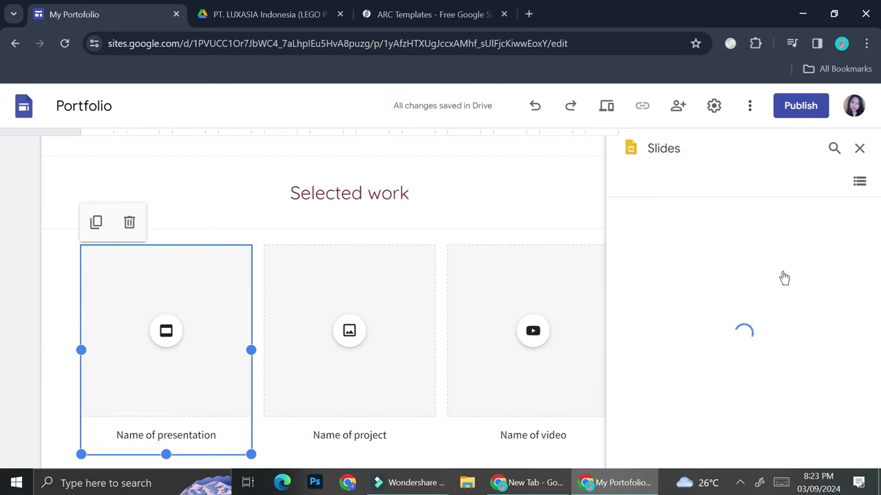
pyautogui.scroll(-3, 782, 278)
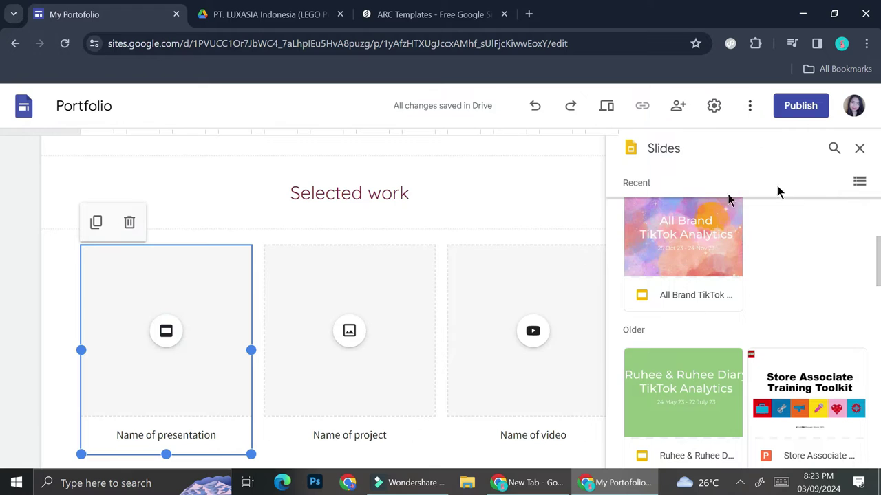
pyautogui.scroll(-3, 806, 307)
pyautogui.scroll(2, 809, 310)
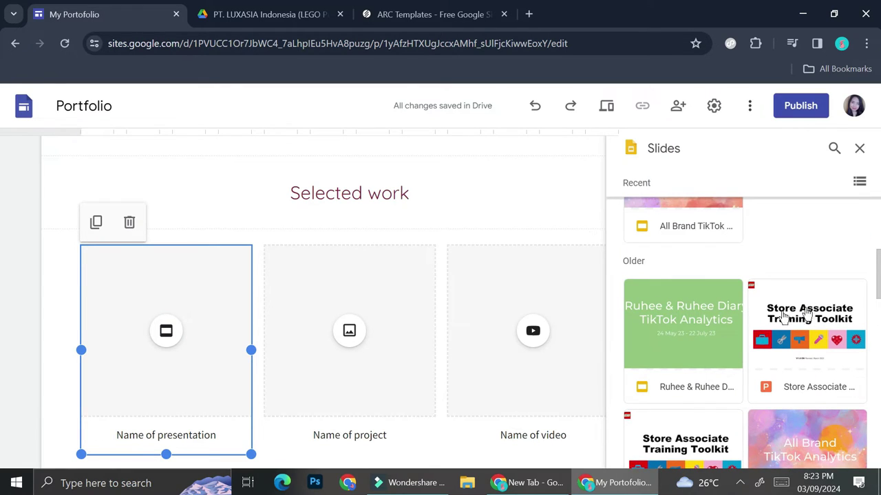
pyautogui.click(839, 340)
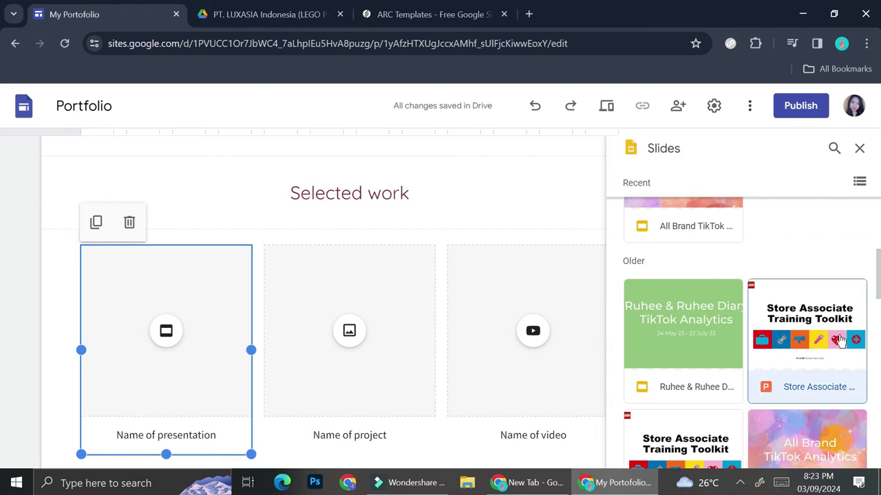
pyautogui.click(841, 449)
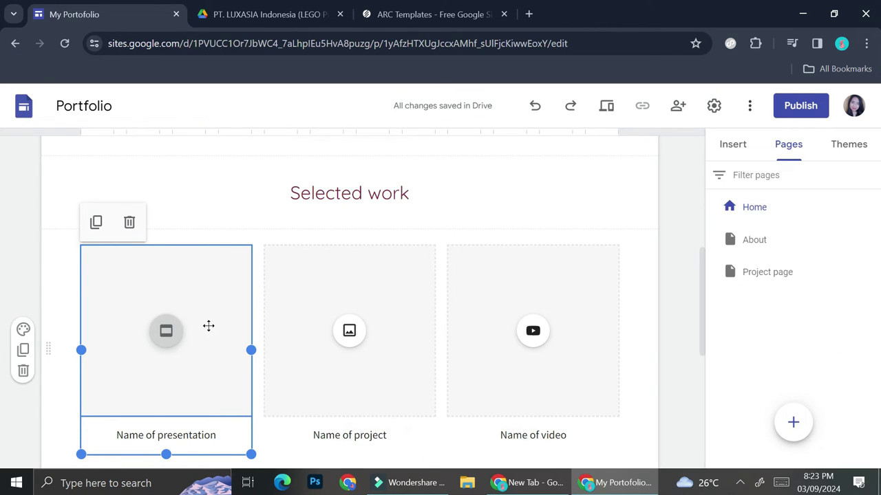
pyautogui.click(166, 330)
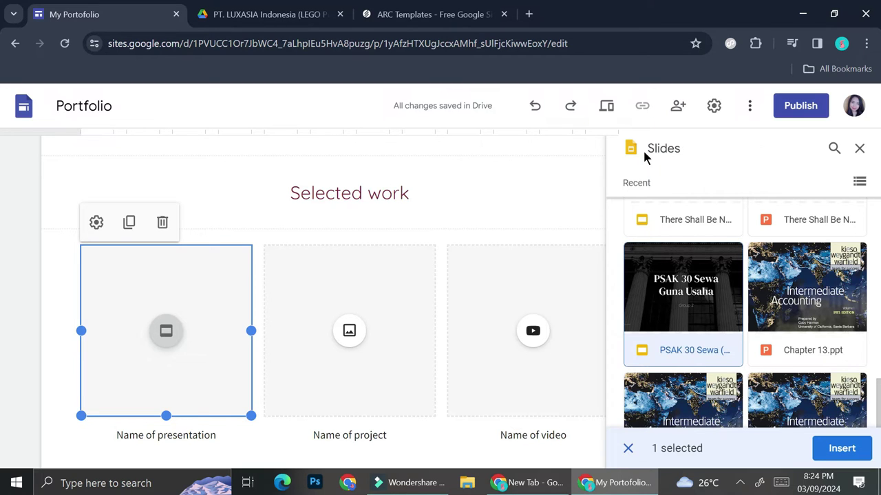
pyautogui.click(857, 452)
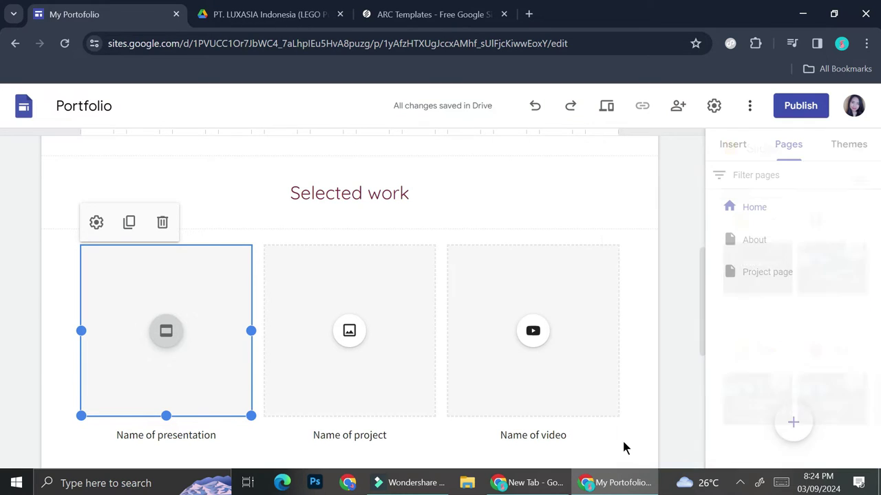
# Set the project card's image placeholder to accept Google Slides files.
pyautogui.click(368, 334)
pyautogui.click(317, 321)
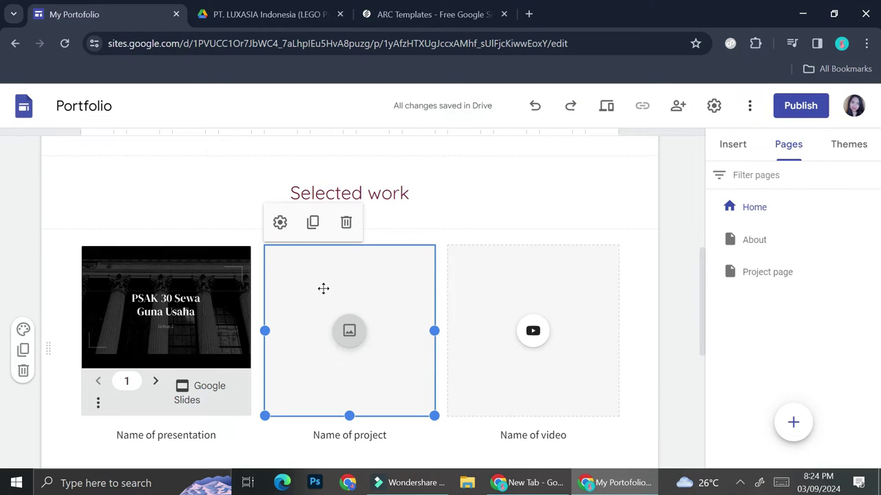
pyautogui.click(287, 227)
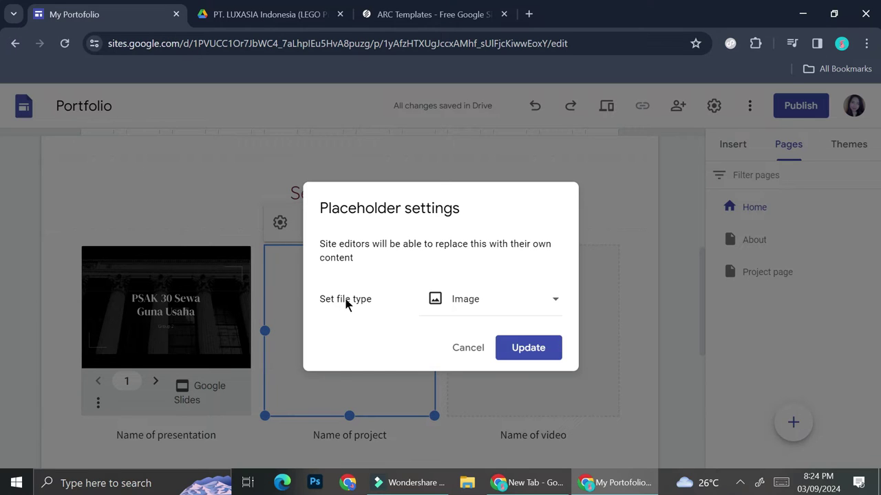
pyautogui.click(448, 306)
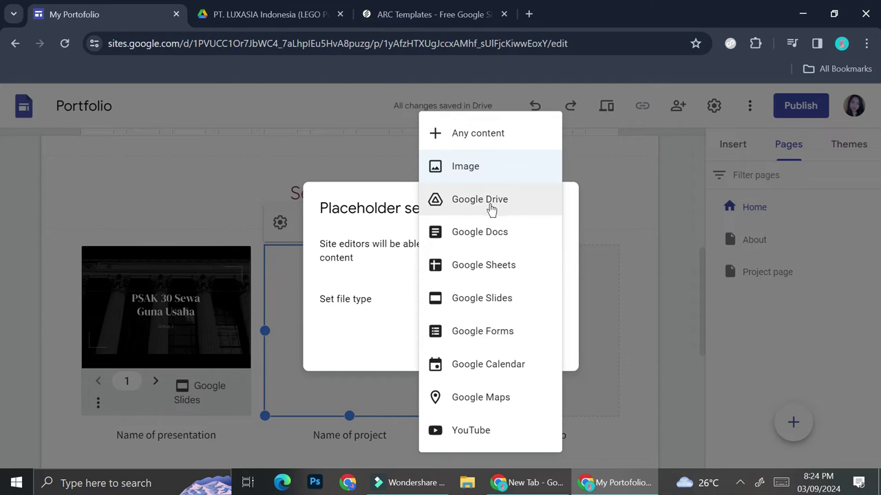
pyautogui.click(488, 299)
pyautogui.click(558, 348)
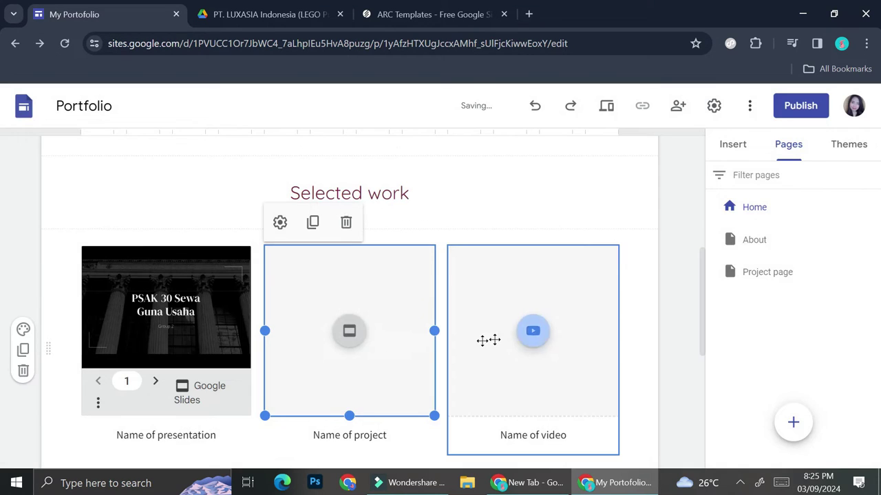
# Insert the All Brand TikTok Analytics presentation into that placeholder.
pyautogui.click(350, 331)
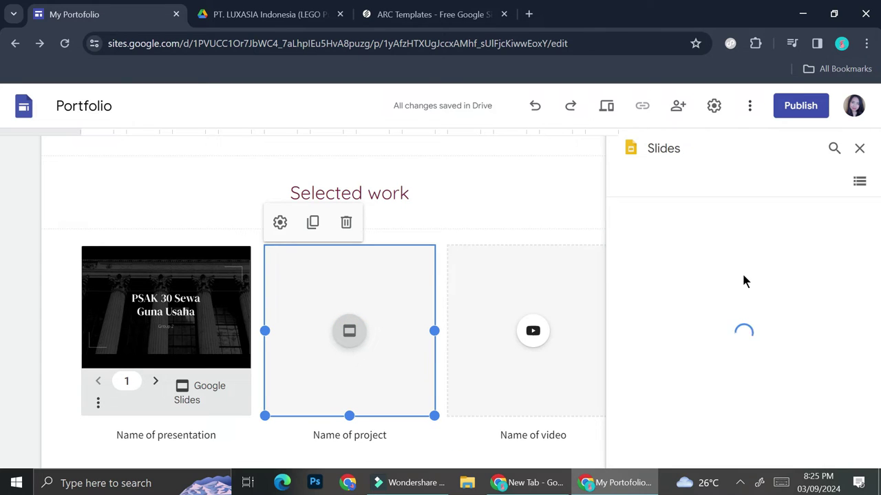
pyautogui.click(684, 426)
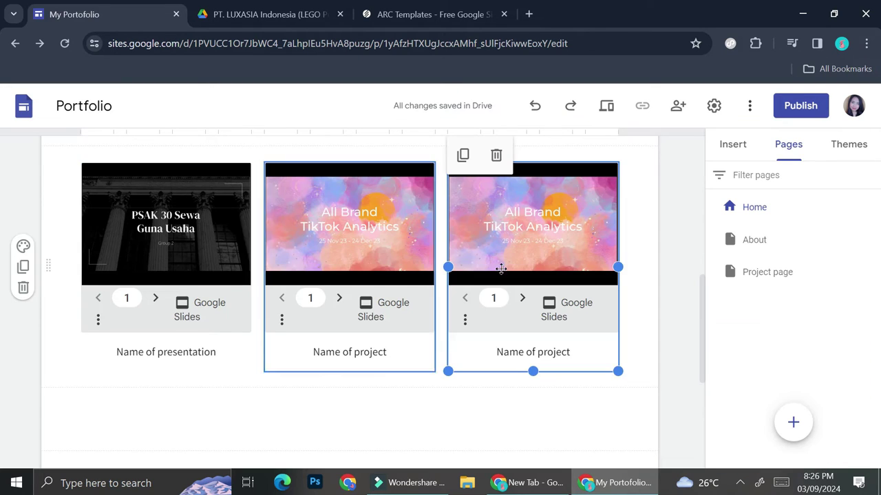
pyautogui.scroll(2, 562, 258)
pyautogui.scroll(-2, 556, 277)
# Select the first and middle embed captions, then the Get in touch heading block.
pyautogui.click(182, 353)
pyautogui.moveTo(221, 354); pyautogui.dragTo(116, 358)
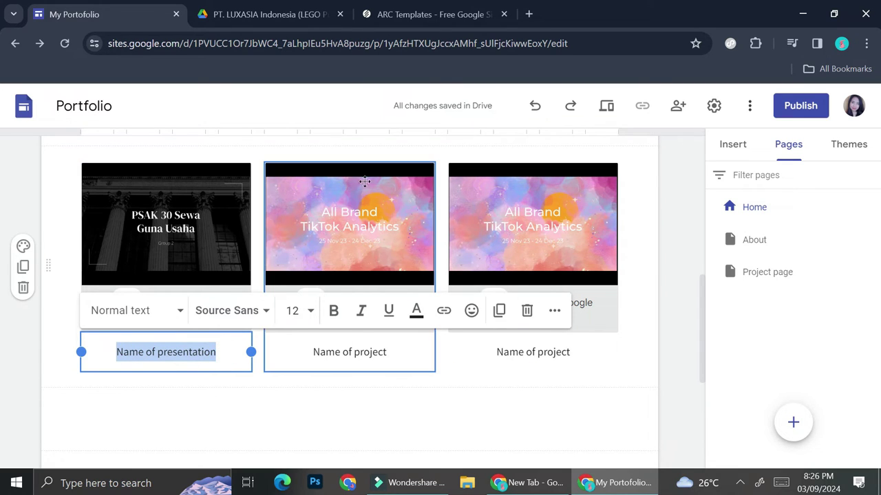
pyautogui.click(366, 346)
pyautogui.scroll(5, 519, 210)
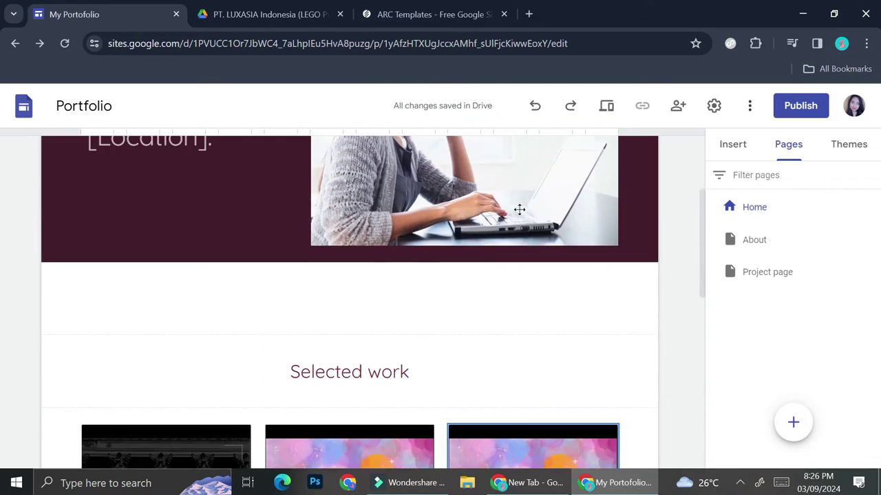
pyautogui.scroll(-10, 424, 273)
pyautogui.click(337, 226)
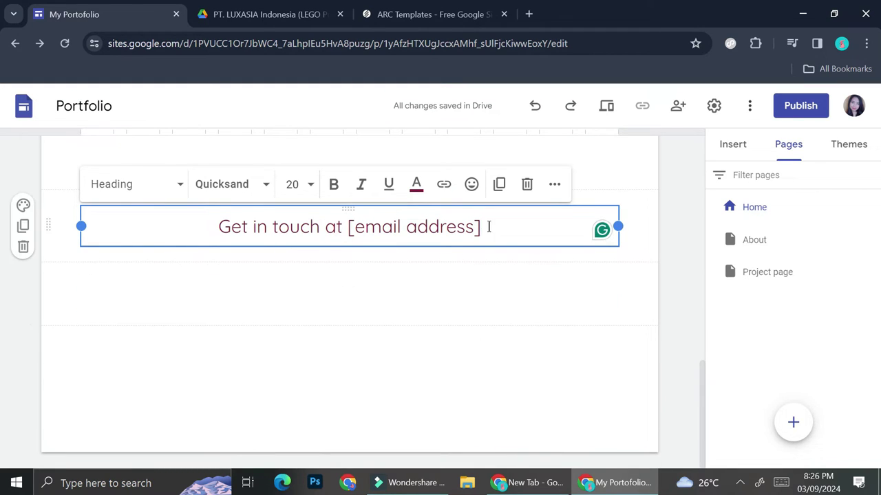
# Replace the Get in touch heading with 'Contact me!' and start a new line.
pyautogui.moveTo(488, 226); pyautogui.dragTo(136, 250)
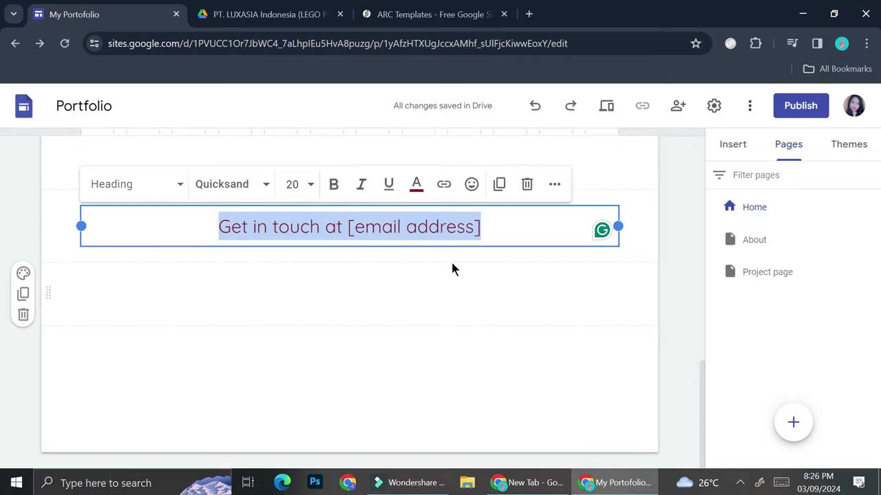
pyautogui.write('Co')
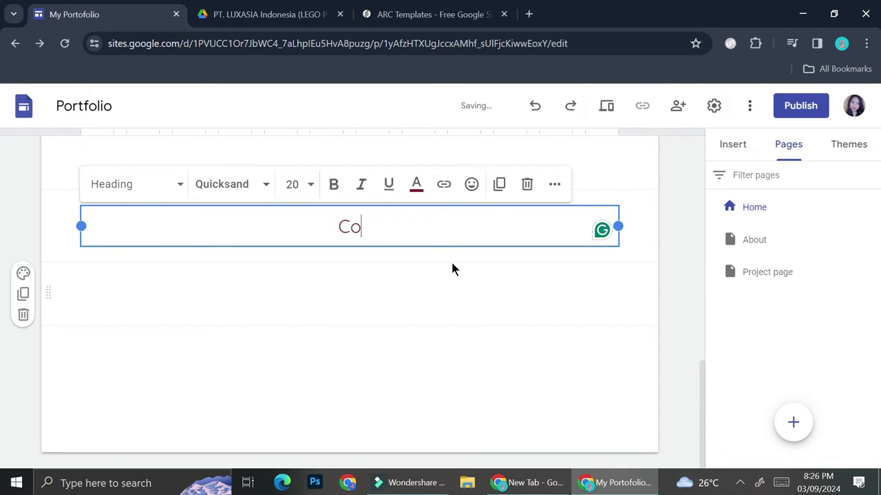
pyautogui.write('ntact me')
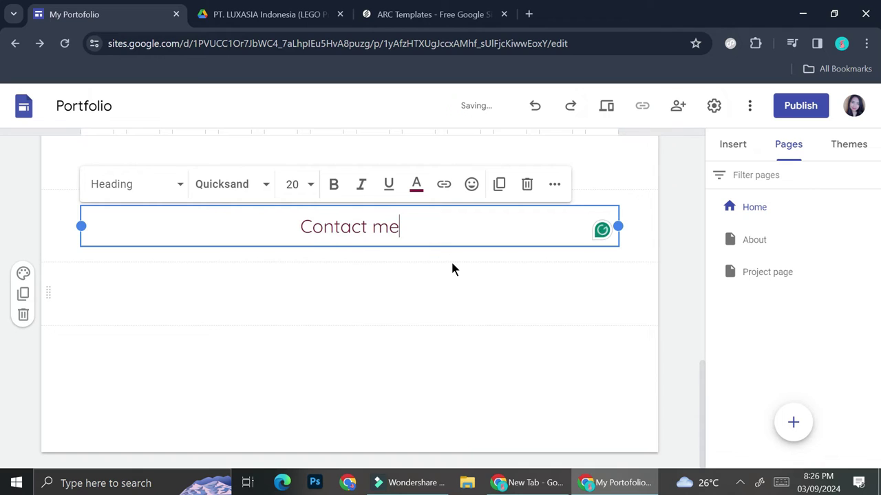
pyautogui.press('BackSpace')
pyautogui.write('!')
pyautogui.press('Return')
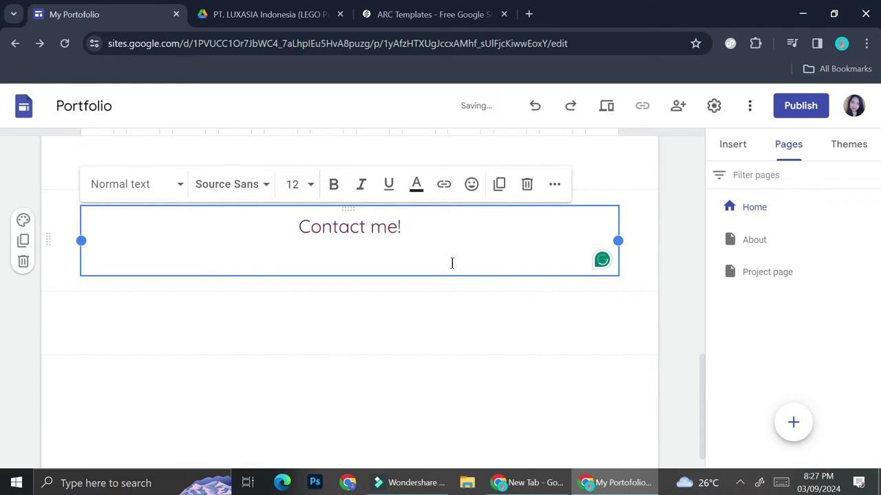
# Add a phone-emoji line with the phone number and an envelope-emoji line with the e-mail address.
pyautogui.click(471, 185)
pyautogui.click(512, 210)
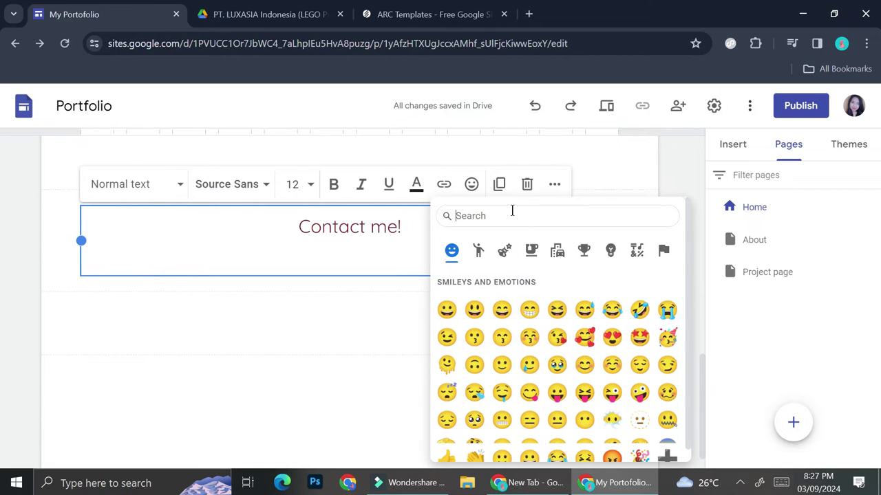
pyautogui.write('phone')
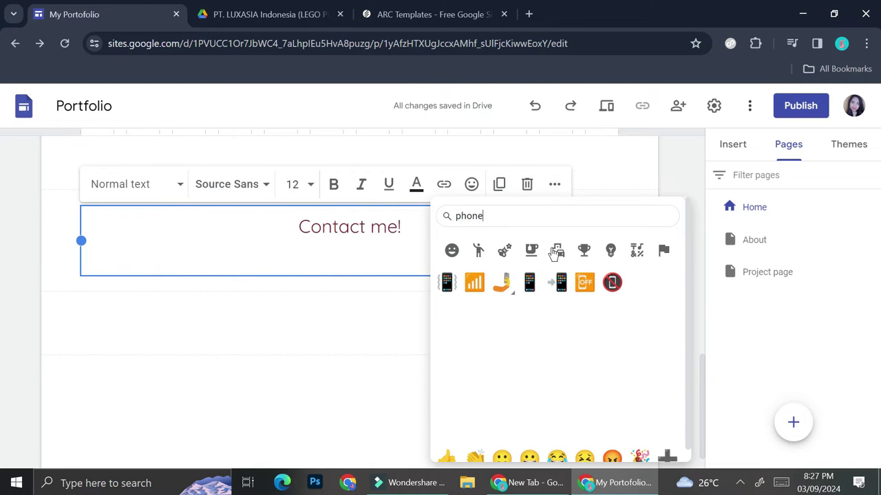
pyautogui.click(529, 284)
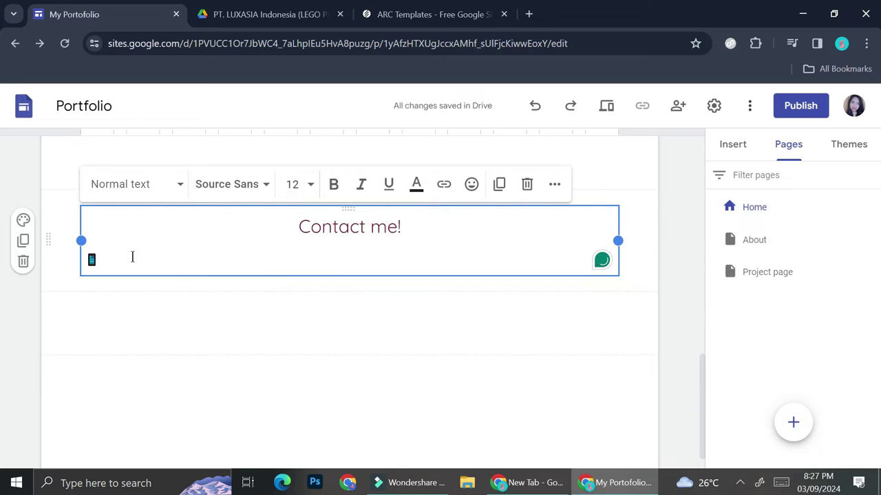
pyautogui.write('+1234567')
pyautogui.press('Return')
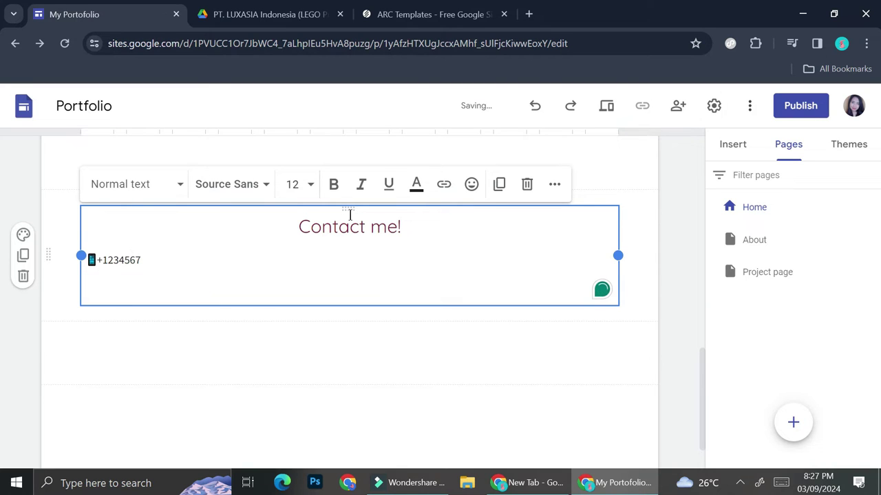
pyautogui.click(471, 184)
pyautogui.click(498, 245)
pyautogui.hotkey('ctrl', 'v')
# Centre the phone and e-mail lines.
pyautogui.moveTo(245, 297); pyautogui.dragTo(71, 255)
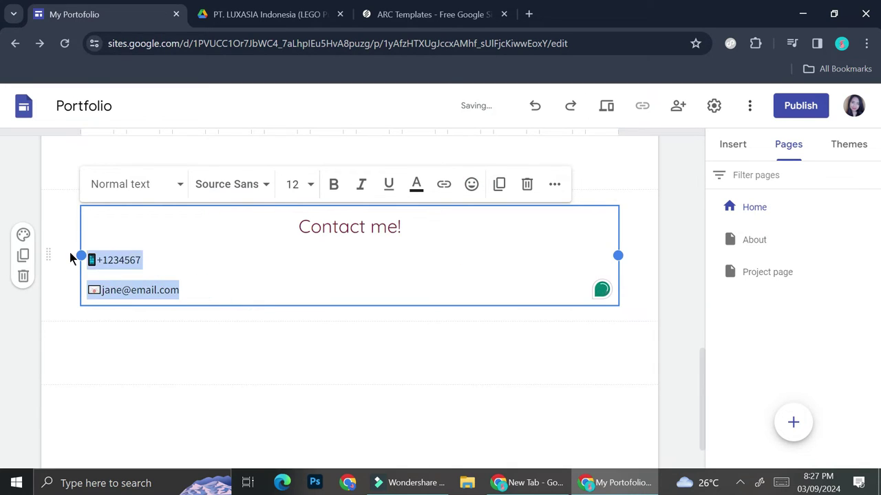
pyautogui.click(555, 184)
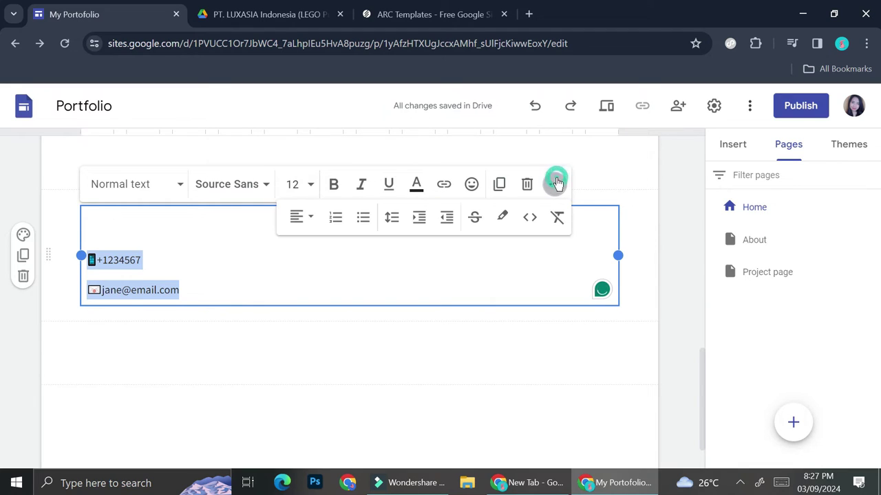
pyautogui.click(310, 221)
pyautogui.click(296, 289)
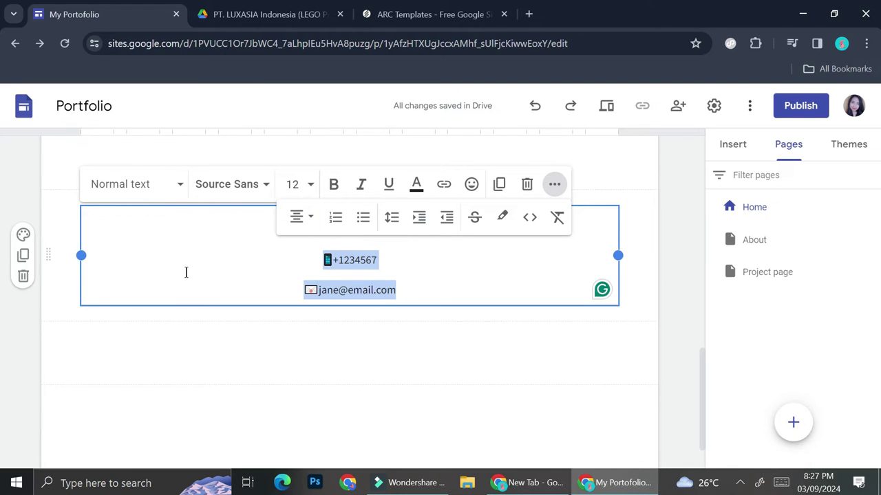
# Look over the text colour and section background options without changing anything.
pyautogui.click(416, 185)
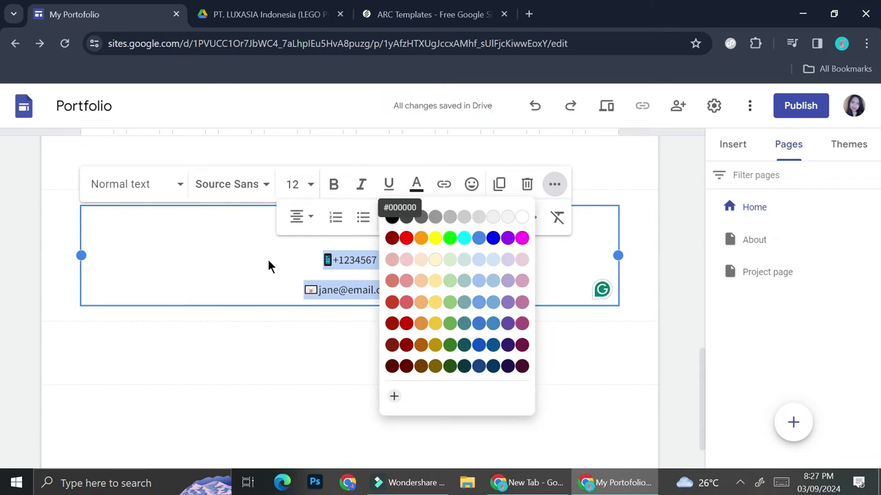
pyautogui.click(412, 289)
pyautogui.click(23, 234)
pyautogui.scroll(8, 344, 275)
pyautogui.scroll(-4, 475, 265)
pyautogui.scroll(-3, 298, 240)
pyautogui.scroll(8, 319, 240)
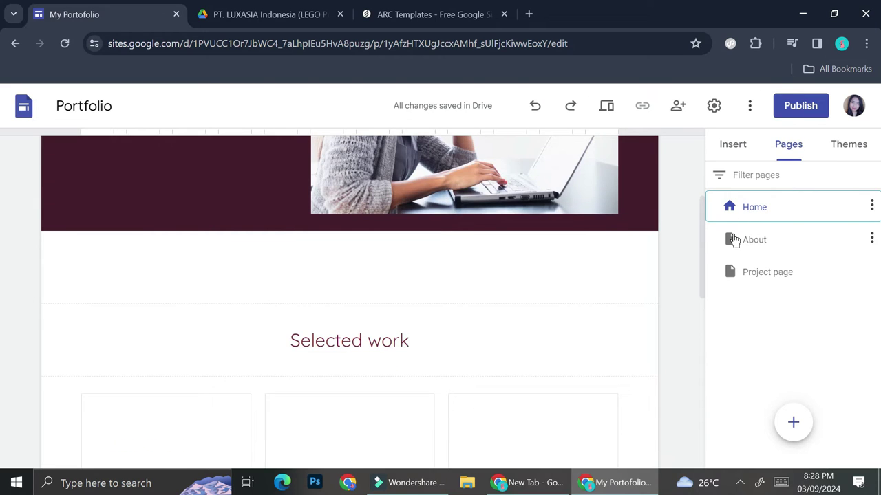
# On the About page, give the opening statement section the Style 3 background.
pyautogui.click(708, 239)
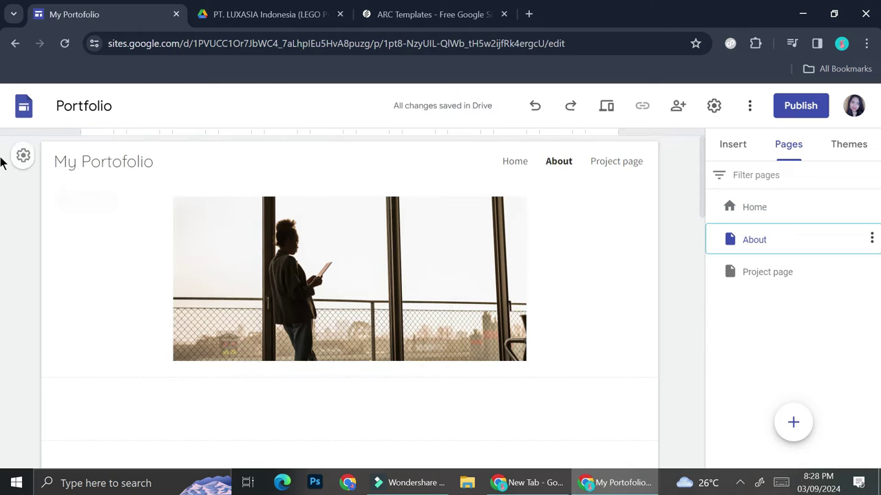
pyautogui.scroll(-5, 421, 241)
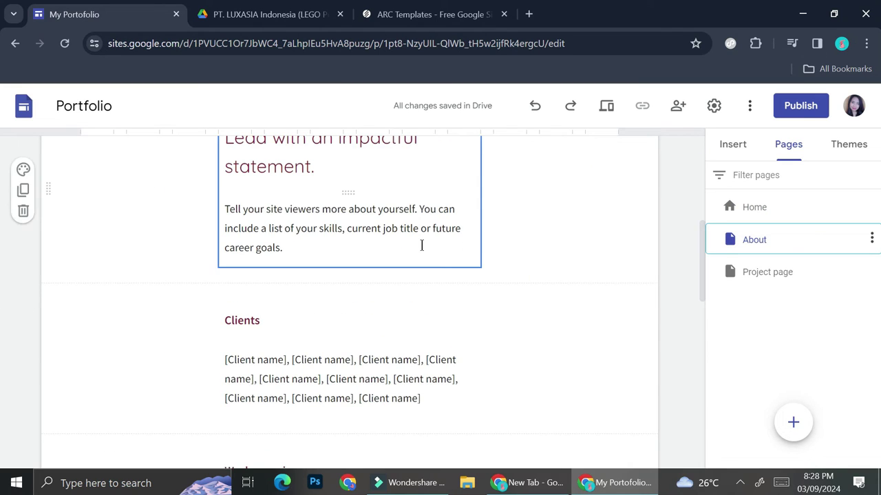
pyautogui.scroll(5, 422, 245)
pyautogui.scroll(-2, 422, 245)
pyautogui.scroll(-2, 422, 252)
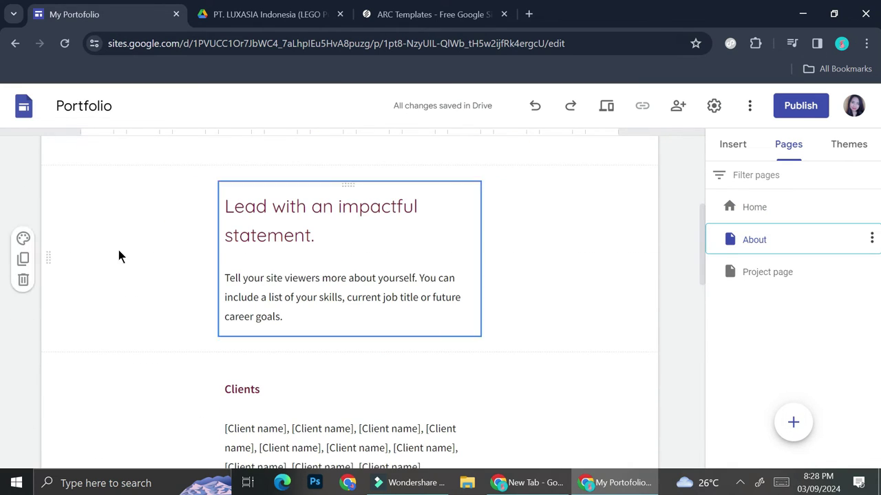
pyautogui.scroll(-10, 330, 239)
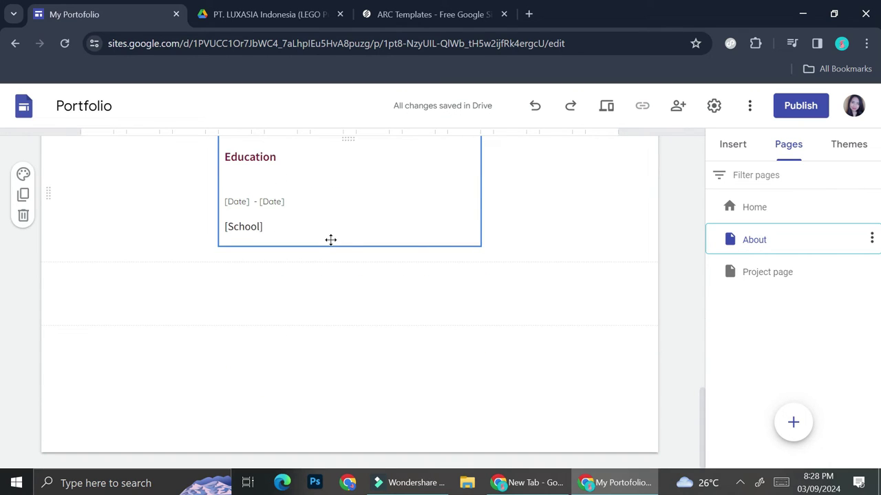
pyautogui.scroll(10, 331, 239)
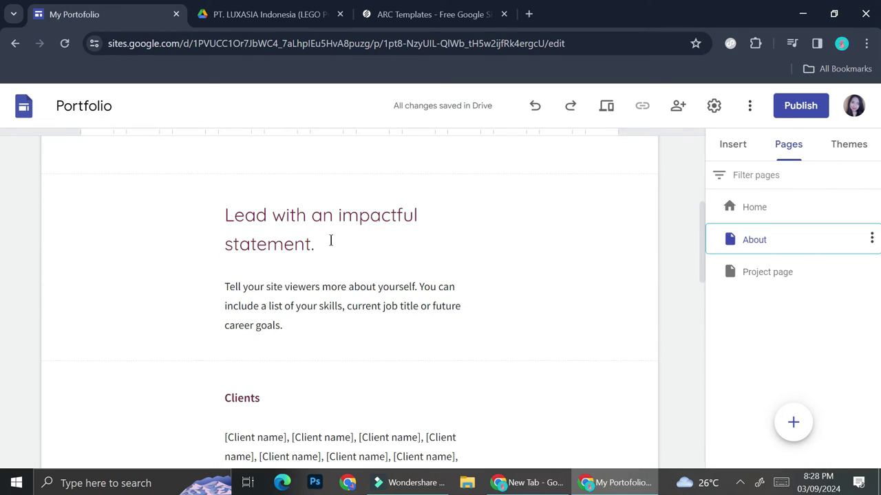
pyautogui.scroll(4, 189, 252)
pyautogui.scroll(-4, 189, 241)
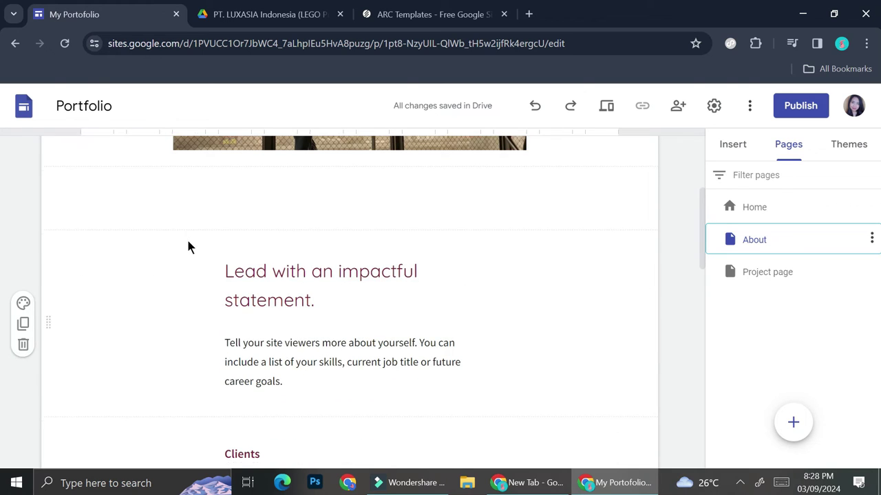
pyautogui.click(23, 238)
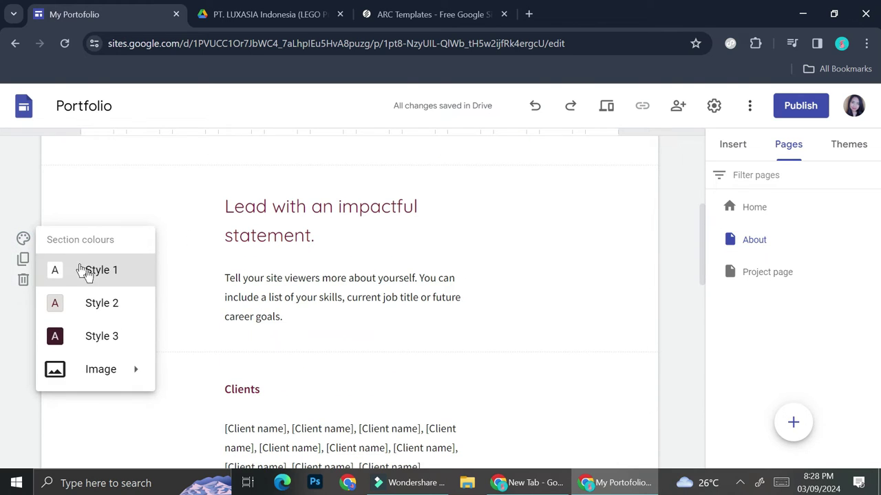
pyautogui.click(102, 336)
# Give the Work experience section the same dark maroon Style 3 background.
pyautogui.scroll(-4, 214, 276)
pyautogui.scroll(1, 214, 275)
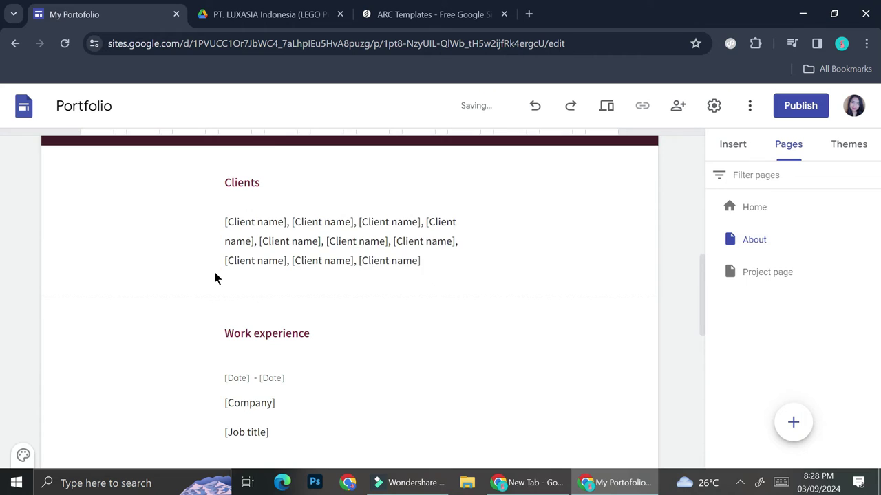
pyautogui.scroll(-1, 200, 277)
pyautogui.click(23, 386)
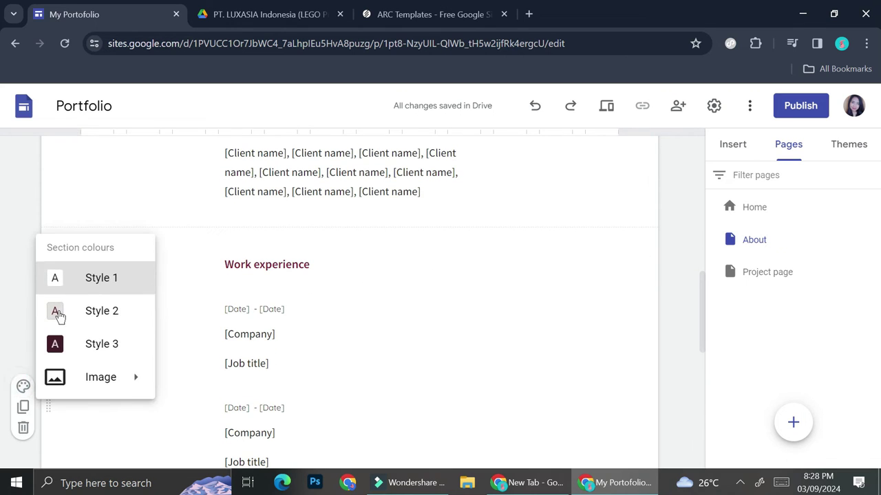
pyautogui.click(84, 346)
pyautogui.scroll(-1, 417, 305)
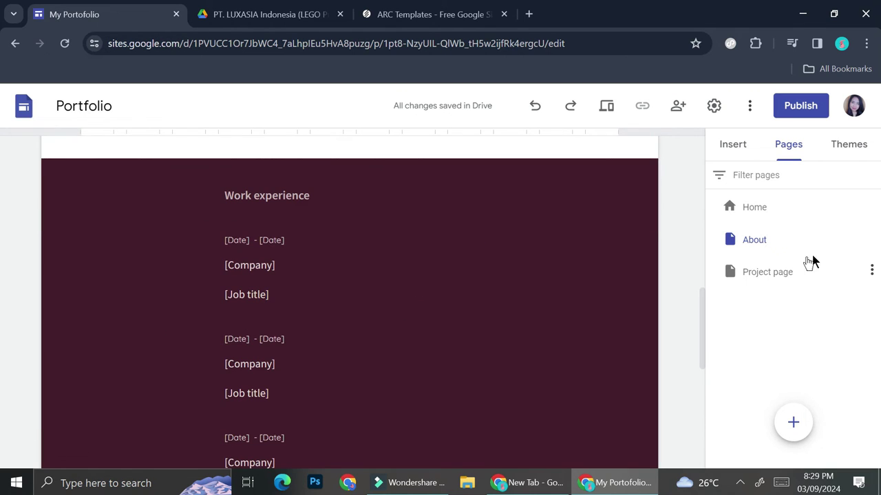
pyautogui.click(777, 277)
pyautogui.moveTo(192, 265)
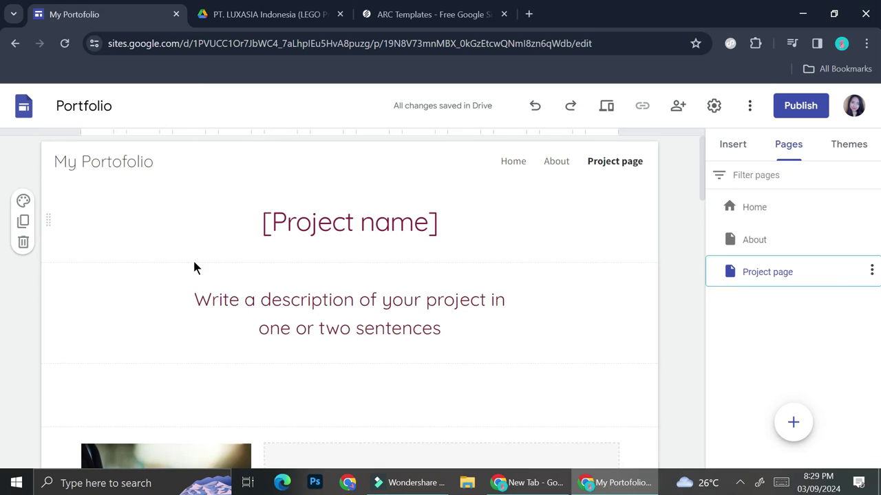
# Give the project title section the maroon Style 3 background.
pyautogui.click(23, 201)
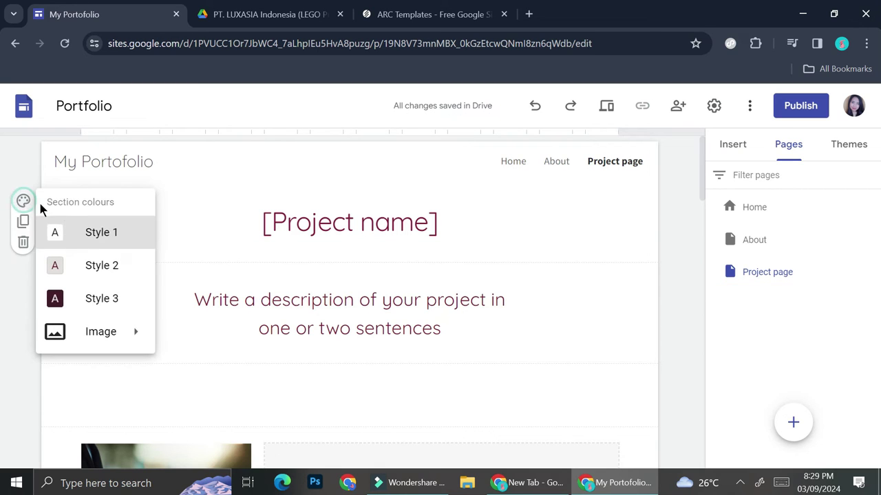
pyautogui.click(93, 295)
pyautogui.scroll(-6, 456, 295)
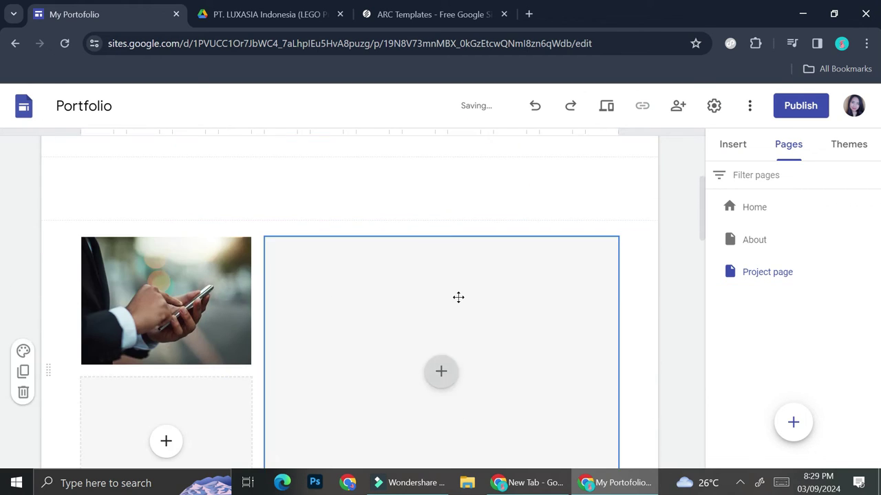
pyautogui.scroll(3, 296, 265)
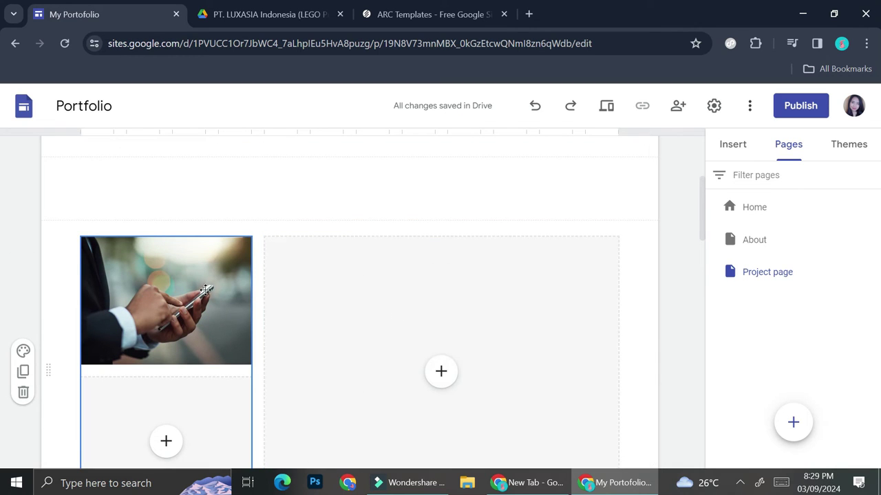
pyautogui.scroll(3, 306, 287)
pyautogui.scroll(-3, 324, 287)
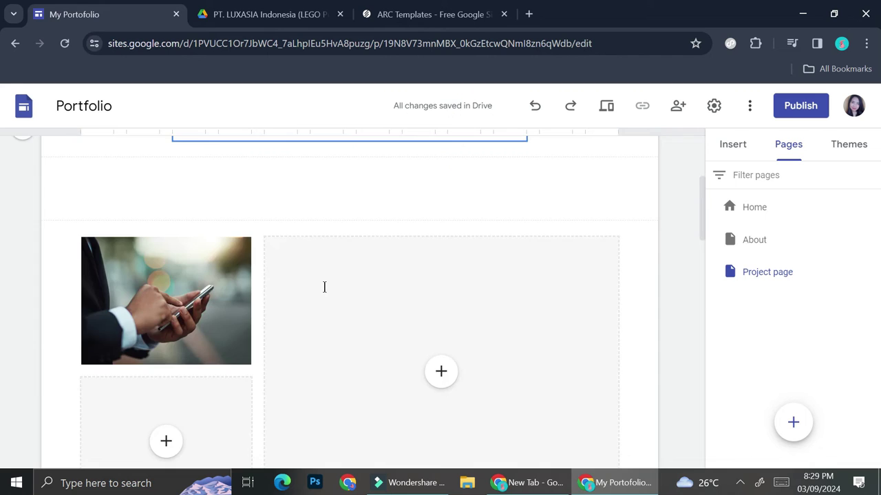
pyautogui.scroll(-4, 324, 287)
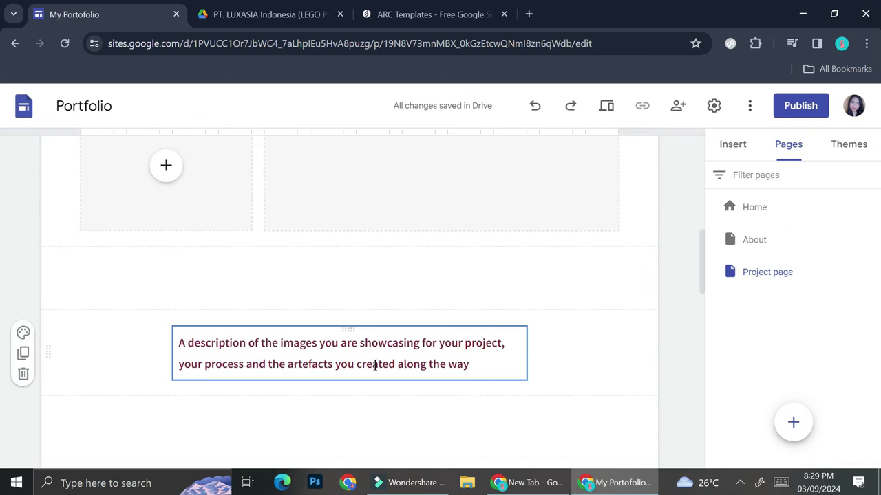
pyautogui.scroll(7, 348, 309)
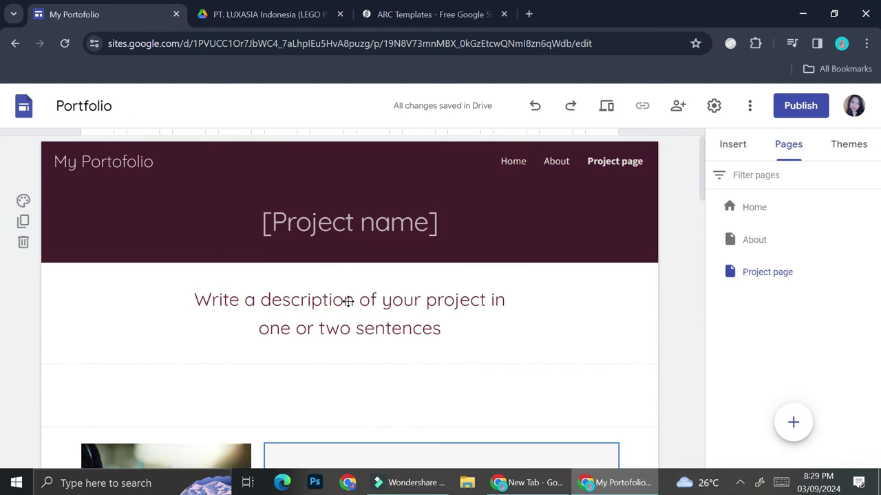
# Change the description to 'Take a look at some of my work!' and begin adding a link.
pyautogui.click(354, 299)
pyautogui.moveTo(451, 327); pyautogui.dragTo(197, 299)
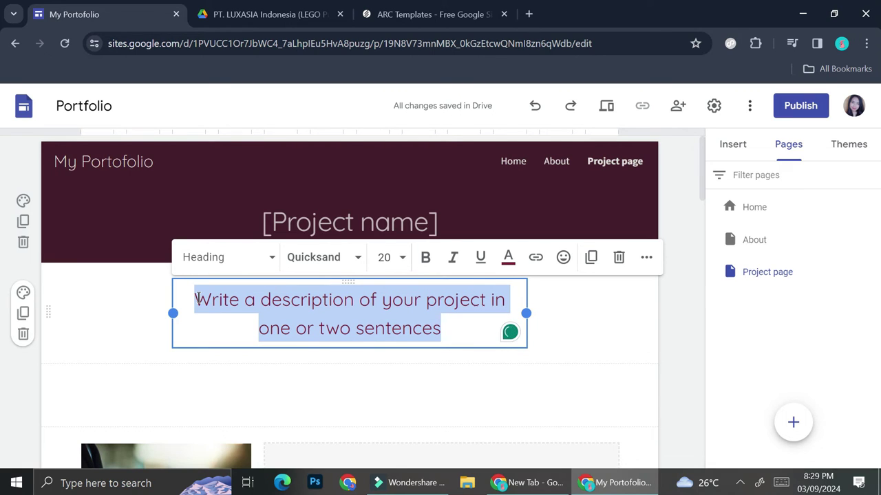
pyautogui.write('Take a look at some of my work!')
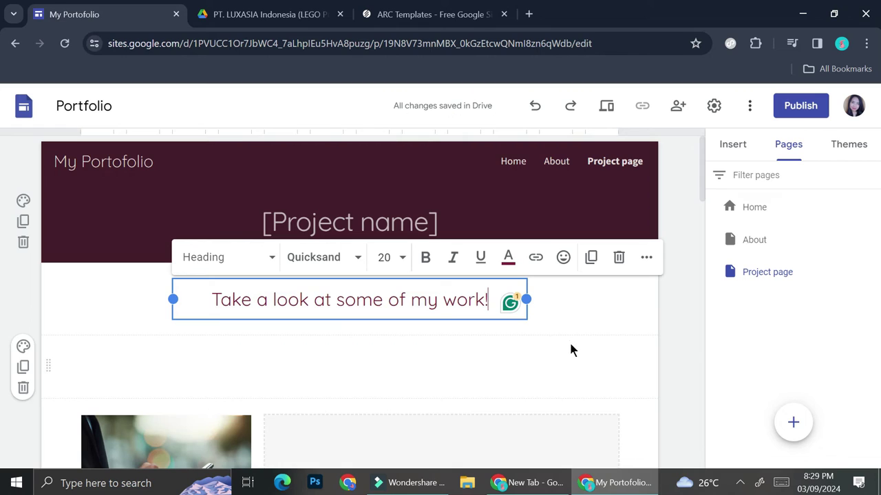
pyautogui.click(535, 258)
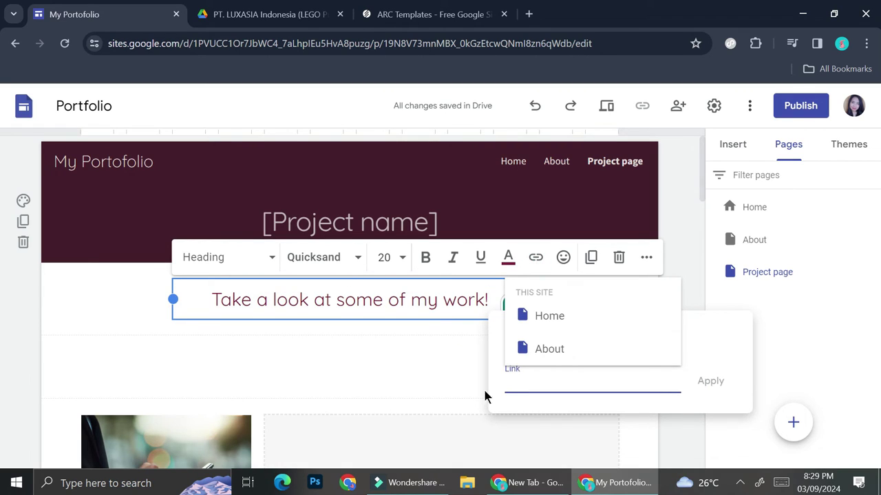
pyautogui.click(508, 383)
pyautogui.click(311, 14)
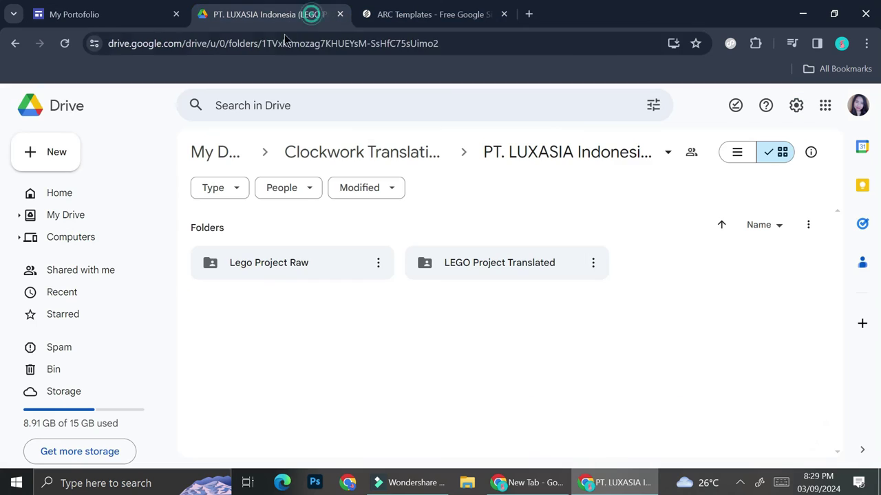
# Copy the Drive folder's web address and return to the site's link field.
pyautogui.click(287, 43)
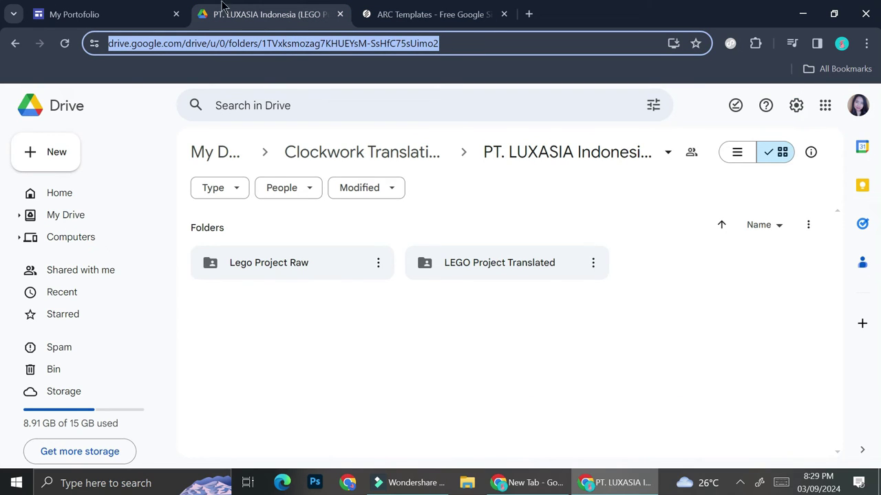
pyautogui.click(74, 14)
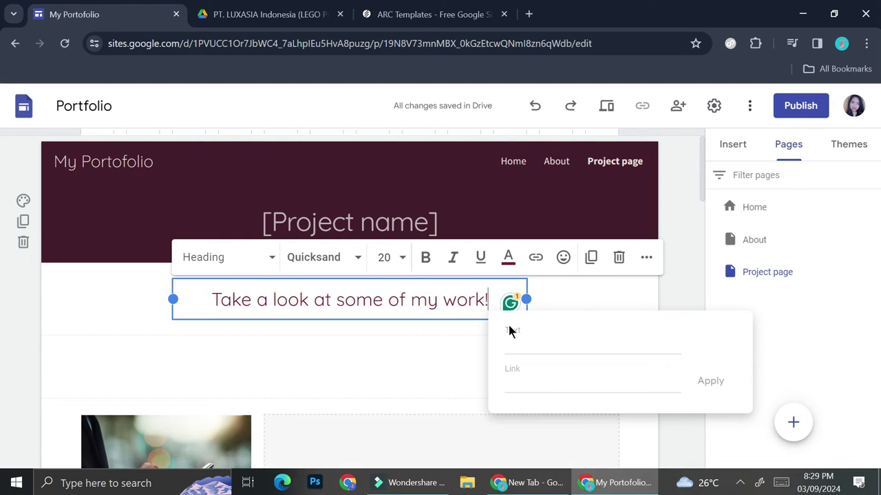
pyautogui.click(548, 381)
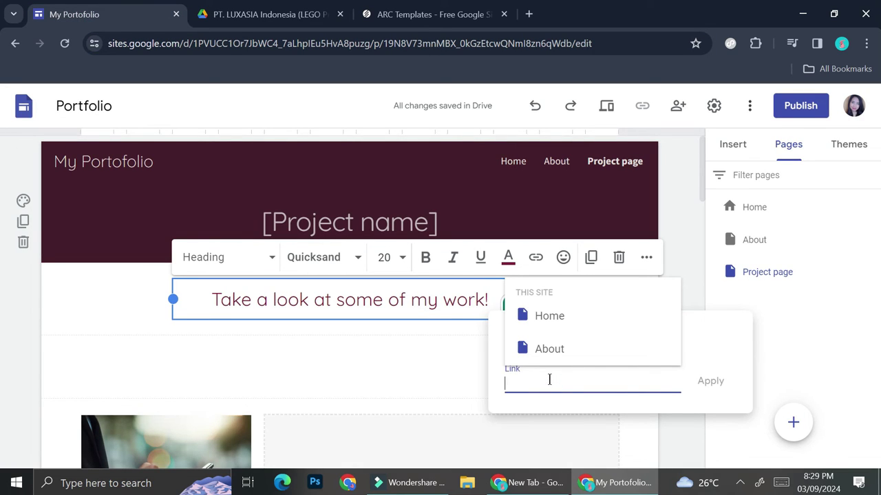
# Paste the Drive folder URL into the link and apply it.
pyautogui.hotkey('ctrl', 'v')
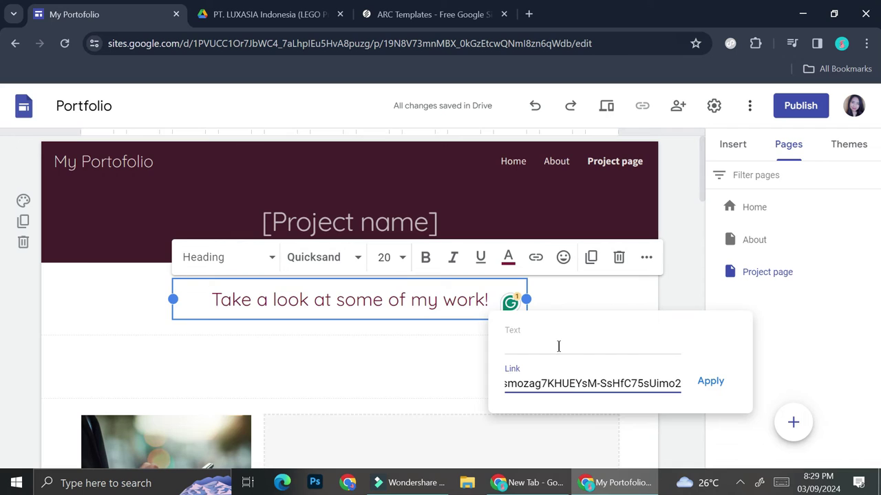
pyautogui.click(589, 346)
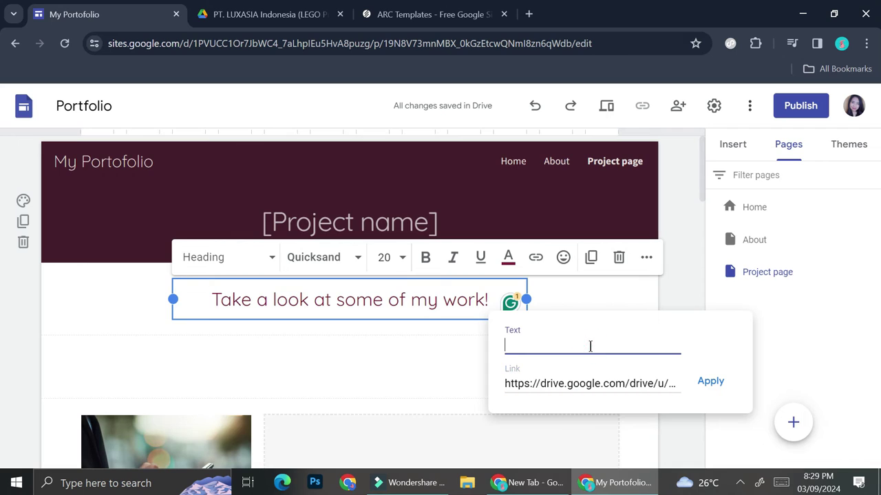
pyautogui.click(721, 384)
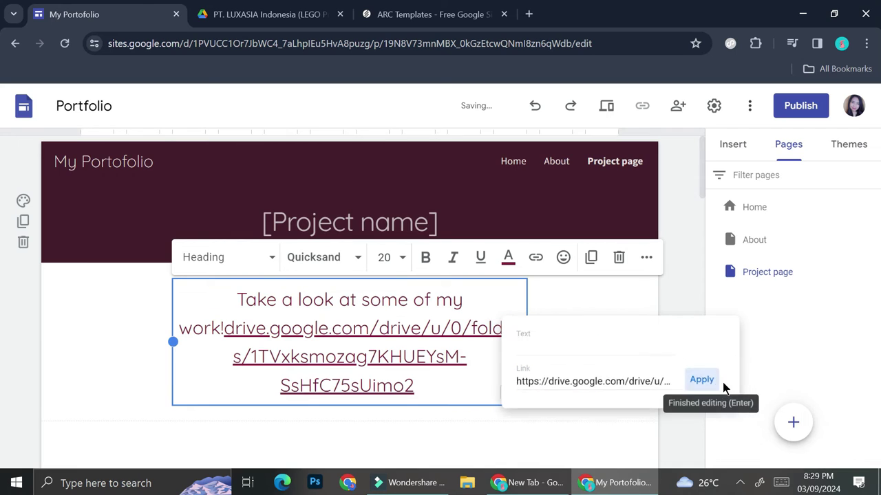
pyautogui.click(408, 353)
pyautogui.click(370, 413)
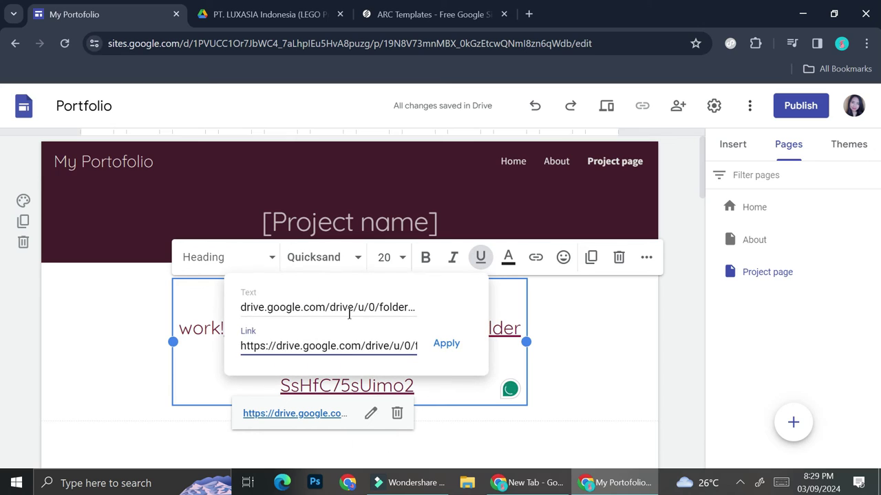
# Drop the pasted URL text so the sentence itself carries the Drive link.
pyautogui.moveTo(242, 311); pyautogui.dragTo(467, 312)
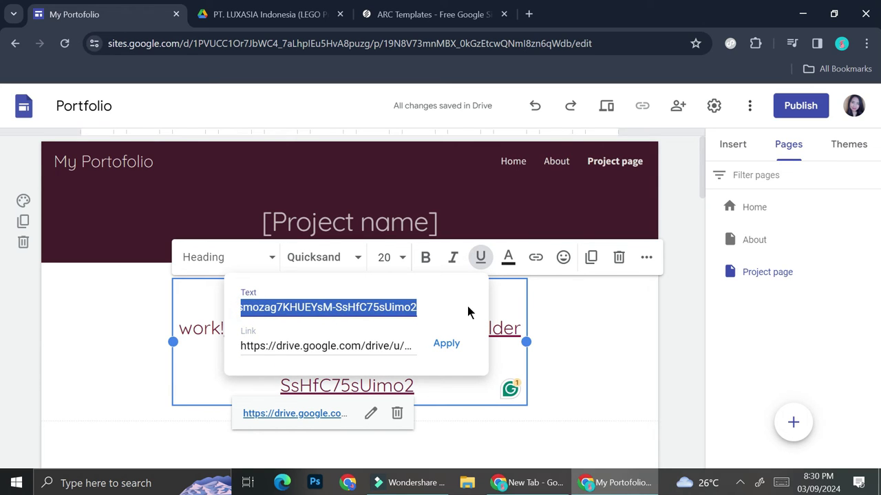
pyautogui.click(525, 312)
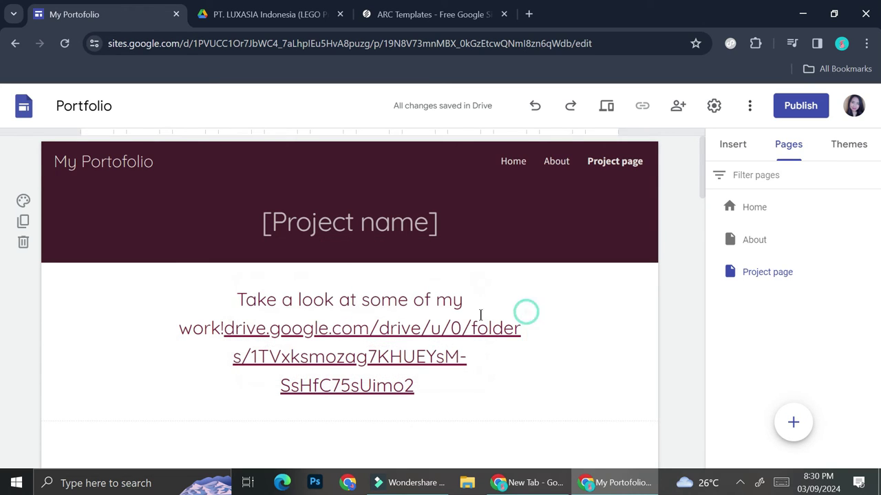
pyautogui.click(438, 320)
pyautogui.hotkey('shift', 'Up')
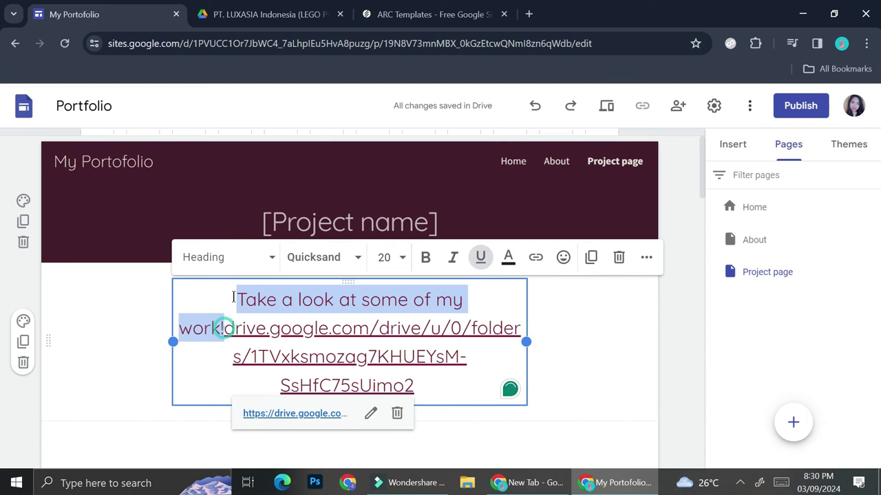
pyautogui.hotkey('ctrl', 'z')
pyautogui.click(454, 301)
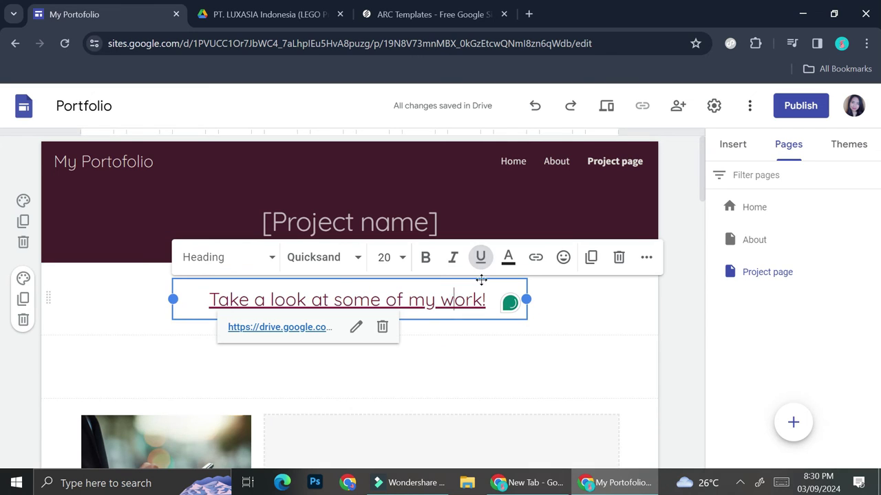
pyautogui.click(566, 312)
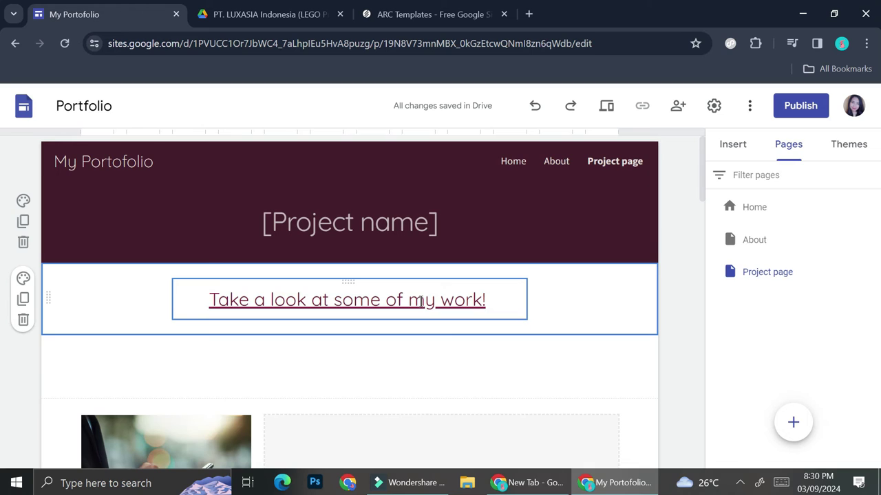
pyautogui.scroll(-2, 421, 302)
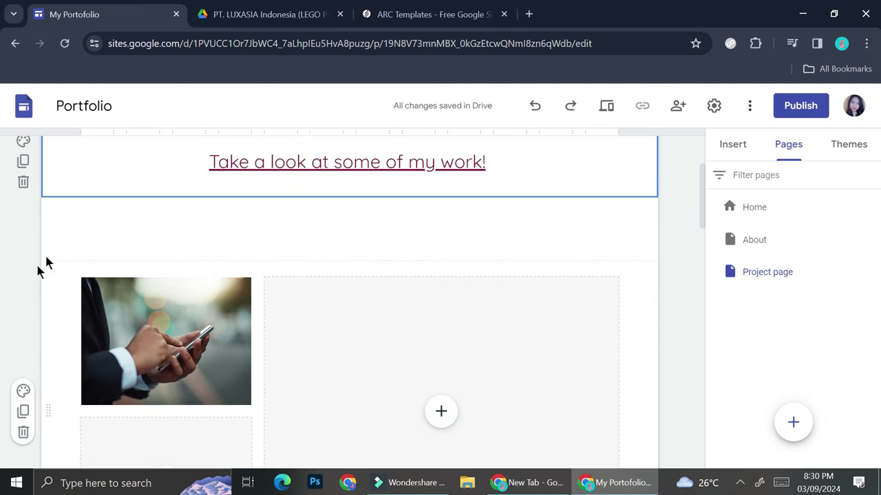
# Preview the Project page at phone, tablet and large-screen sizes, then exit preview.
pyautogui.scroll(-3, 96, 225)
pyautogui.scroll(5, 95, 225)
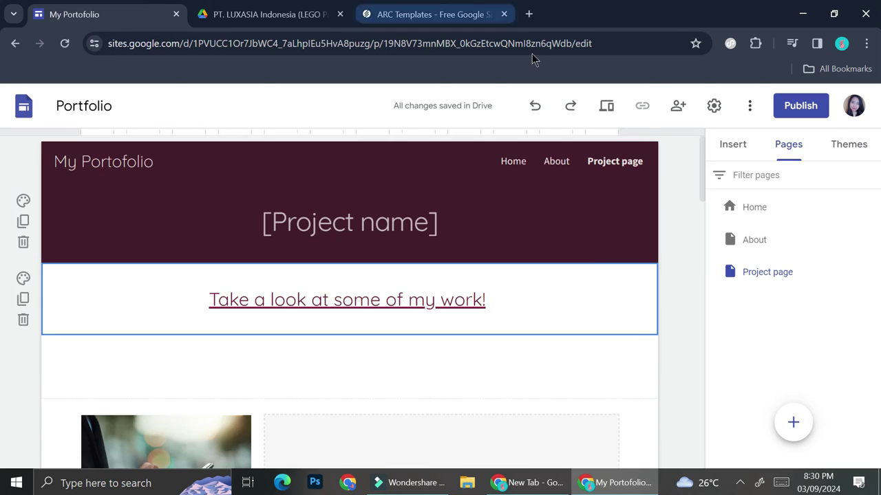
pyautogui.click(608, 108)
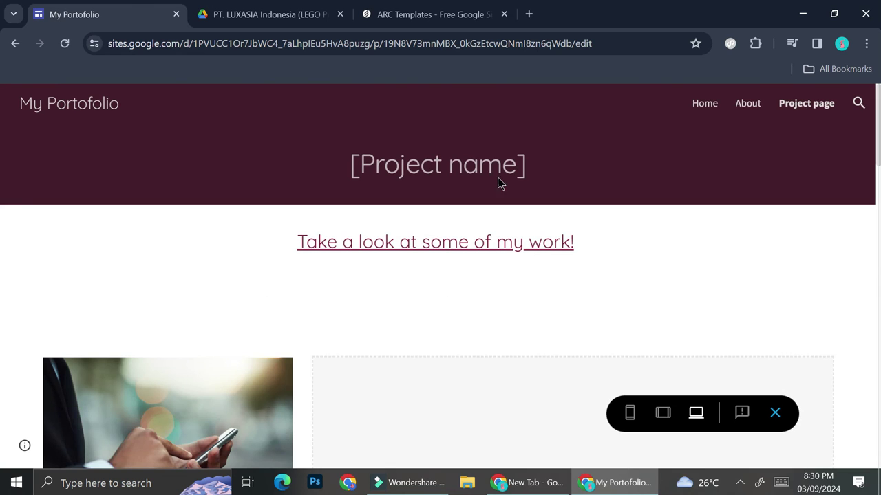
pyautogui.scroll(-5, 586, 352)
pyautogui.scroll(5, 587, 353)
pyautogui.click(628, 413)
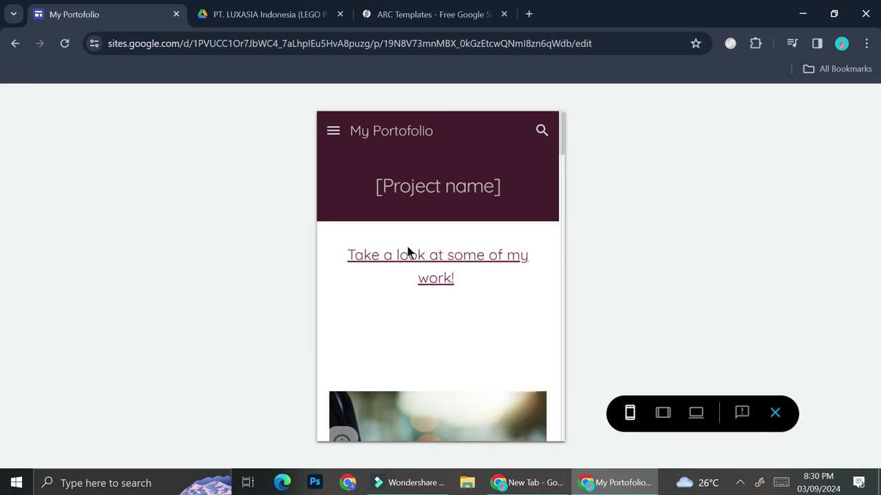
pyautogui.scroll(-1, 500, 351)
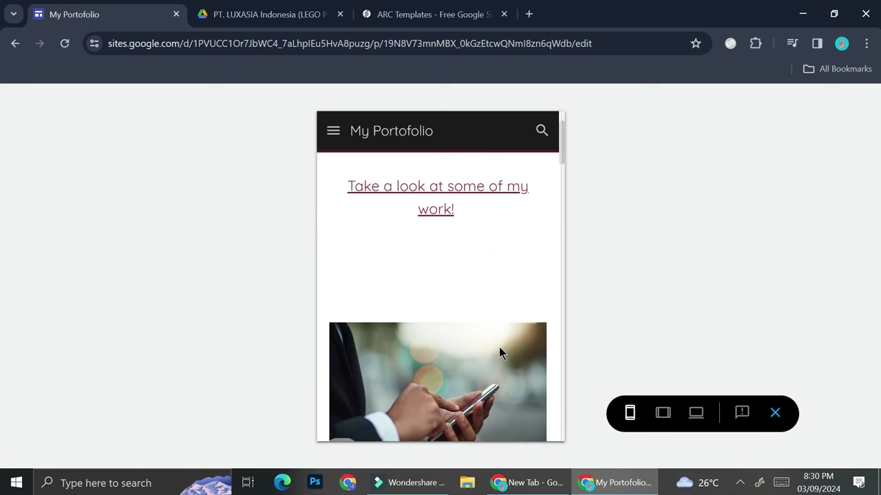
pyautogui.click(662, 412)
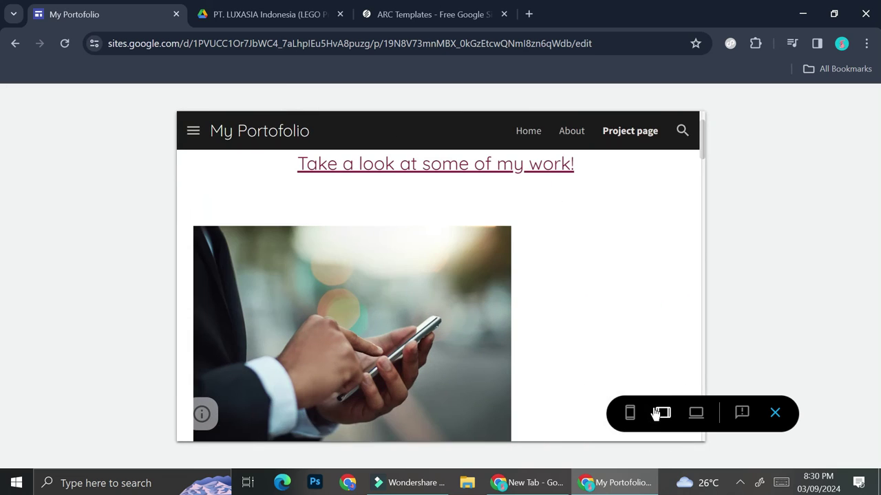
pyautogui.click(695, 412)
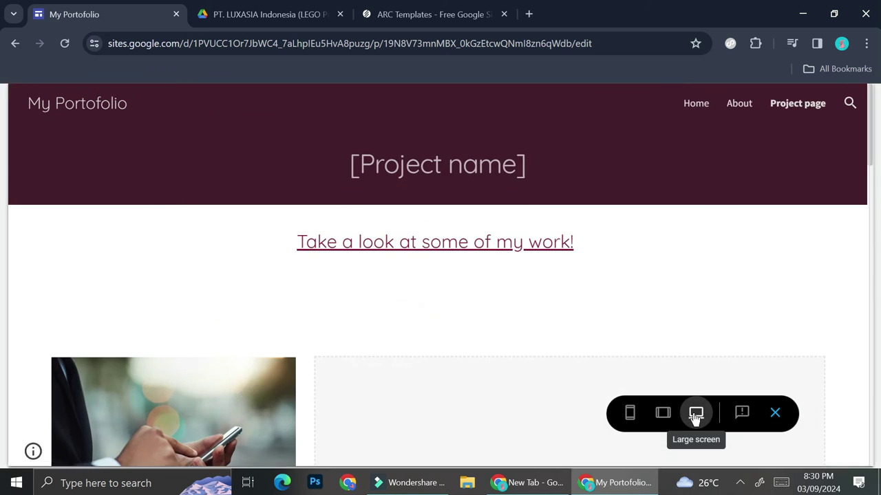
pyautogui.click(774, 413)
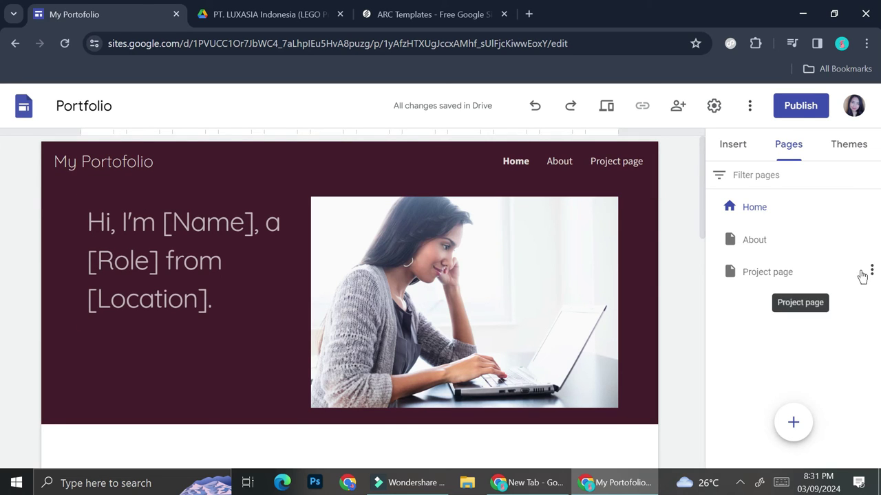
# Publish the site at sites.google.com/view/mytestporto, since 'myporto' was taken.
pyautogui.click(802, 112)
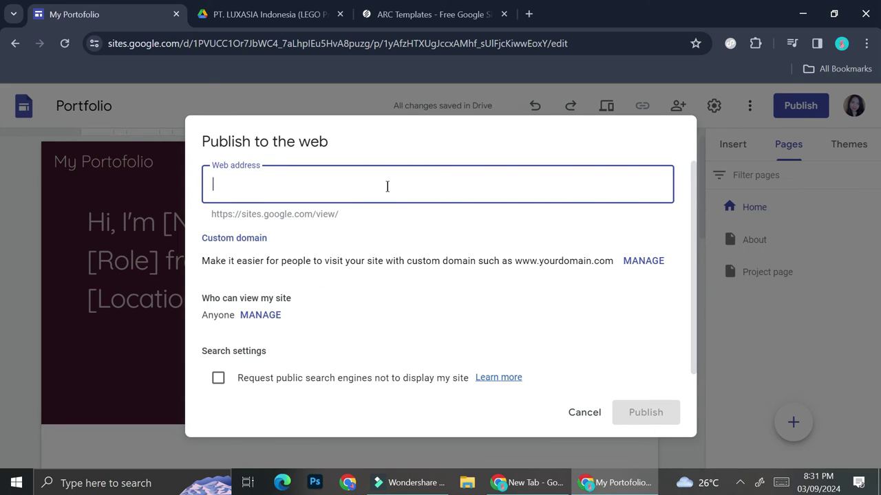
pyautogui.write('my')
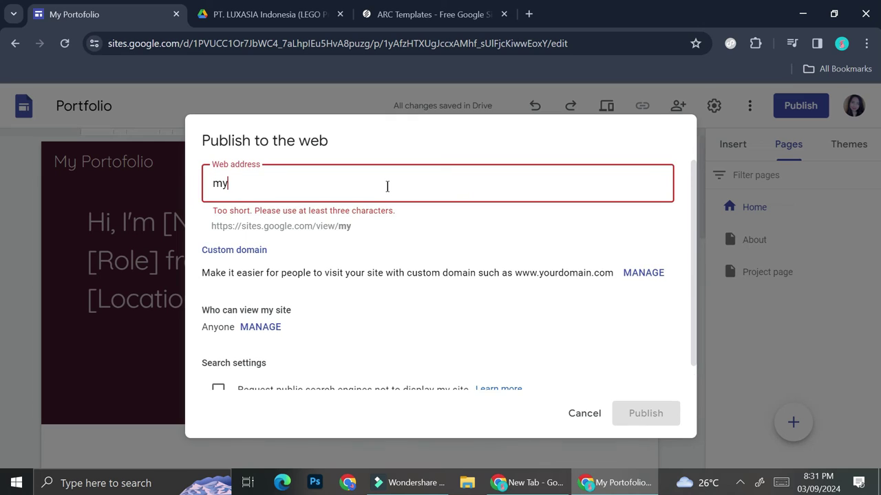
pyautogui.write('porto')
pyautogui.hotkey('ctrl', 'a')
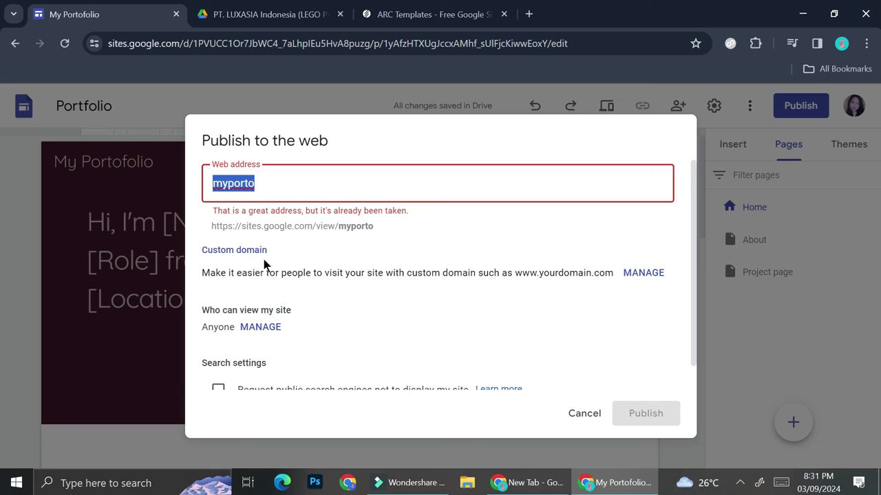
pyautogui.click(294, 184)
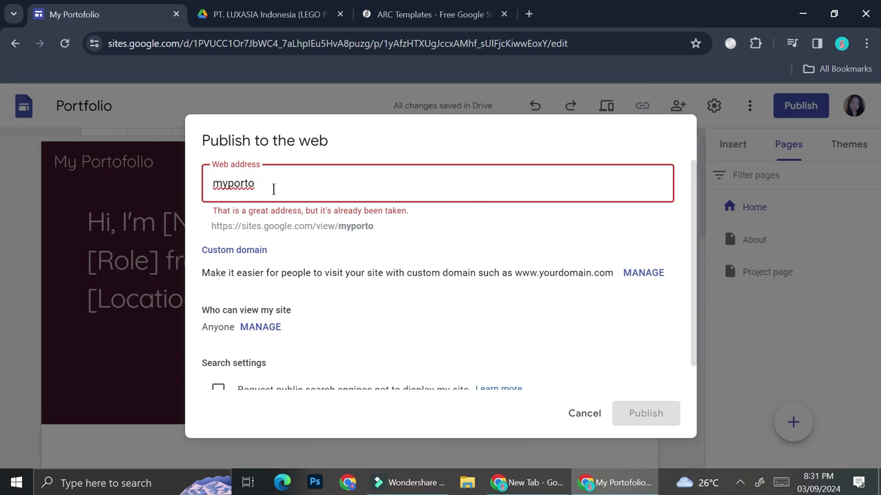
pyautogui.press('BackSpace')
pyautogui.press('BackSpace')
pyautogui.press('BackSpace')
pyautogui.press('BackSpace')
pyautogui.press('BackSpace')
pyautogui.write('t')
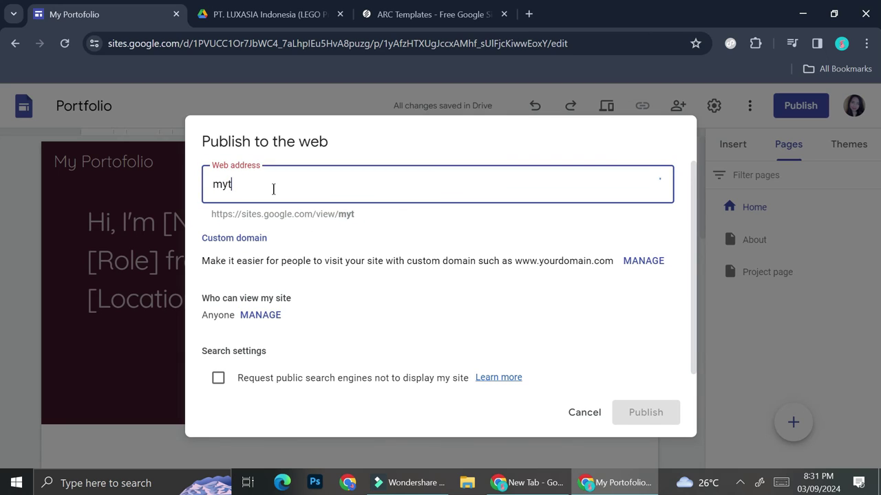
pyautogui.write('estporto')
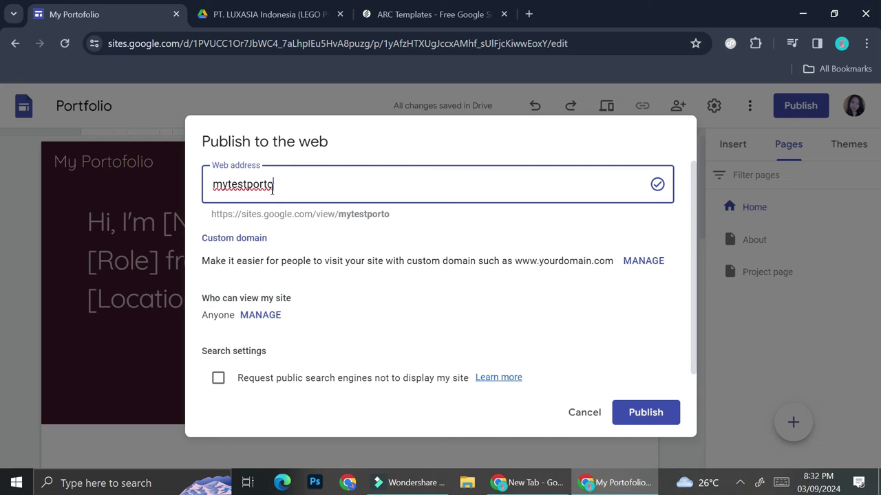
pyautogui.click(657, 417)
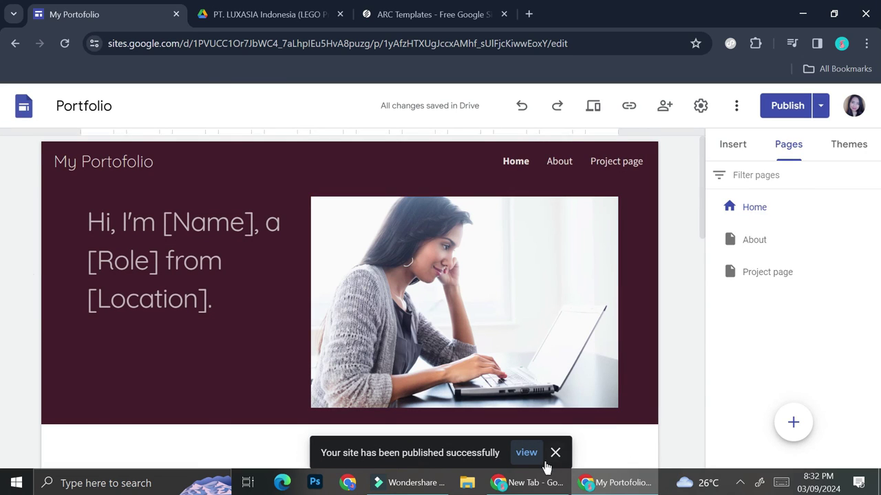
# Open the live site and page the first Slides embed through to its ninth slide.
pyautogui.click(526, 453)
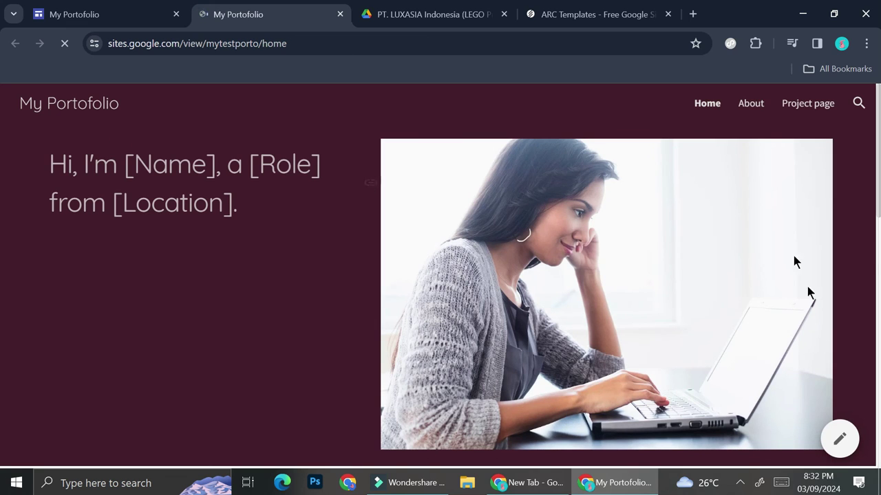
pyautogui.scroll(-10, 619, 206)
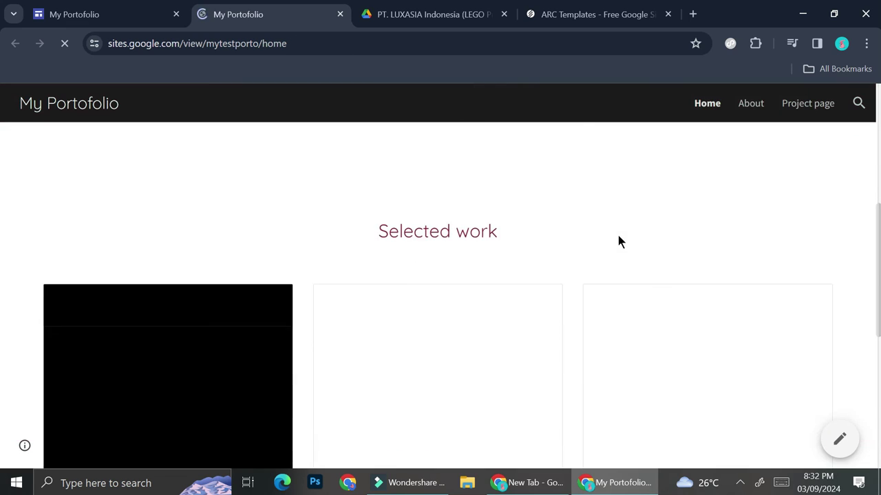
pyautogui.scroll(2, 511, 245)
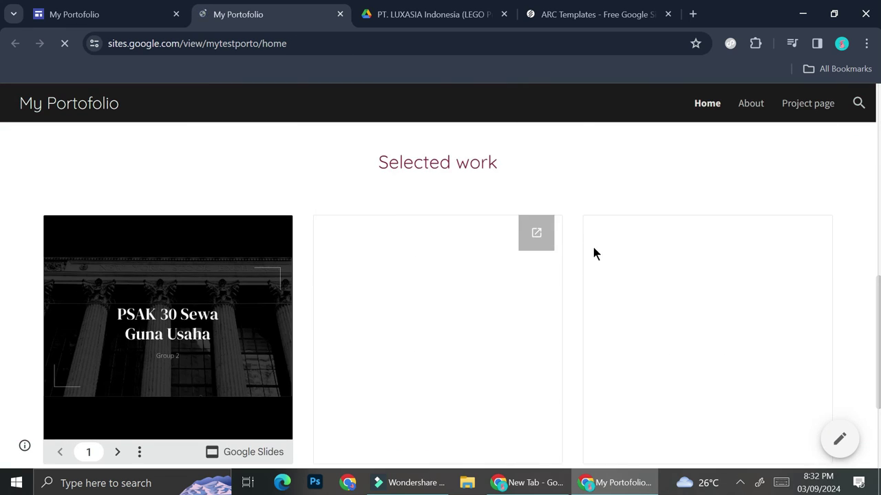
pyautogui.scroll(-1, 401, 285)
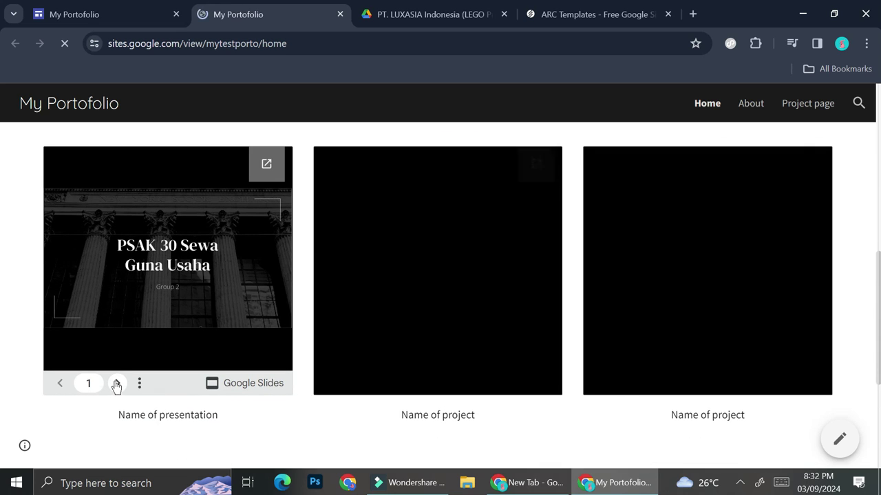
pyautogui.click(116, 384)
pyautogui.click(118, 388)
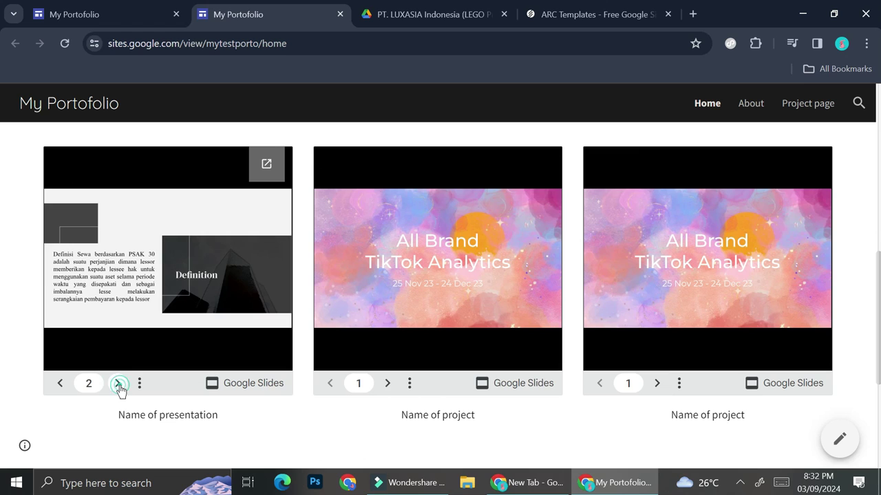
pyautogui.click(118, 387)
pyautogui.click(118, 385)
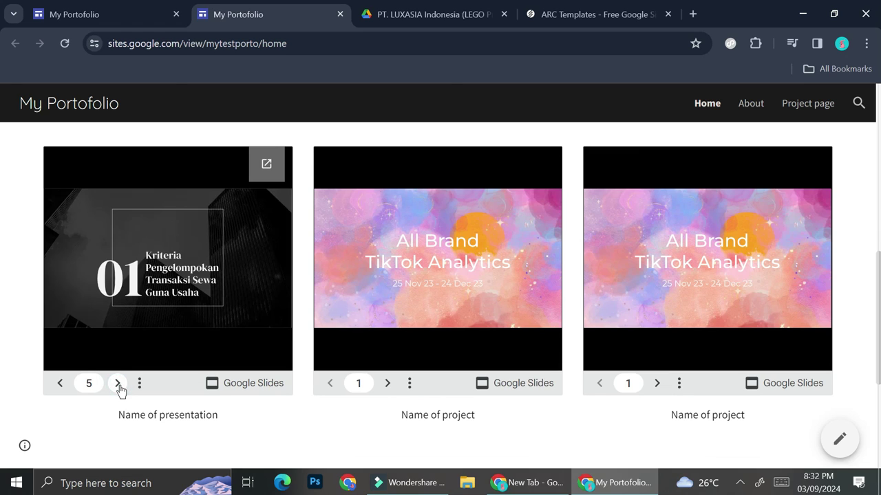
pyautogui.click(119, 387)
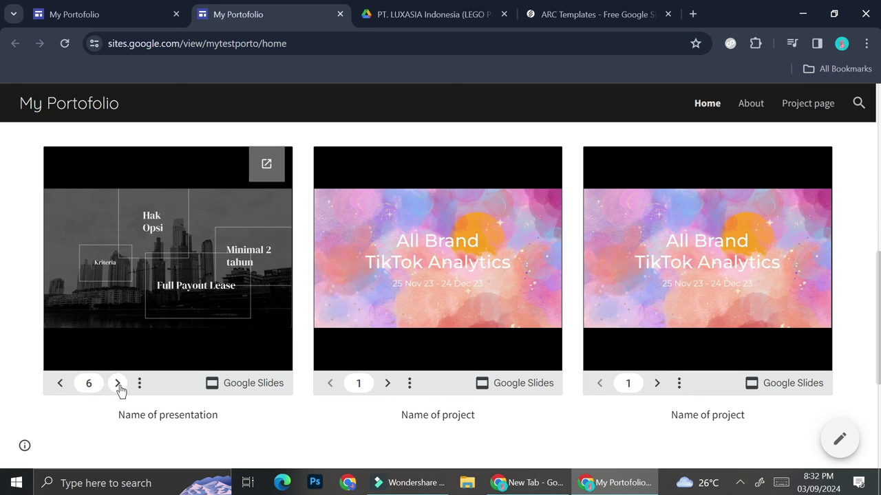
pyautogui.click(118, 386)
pyautogui.click(118, 387)
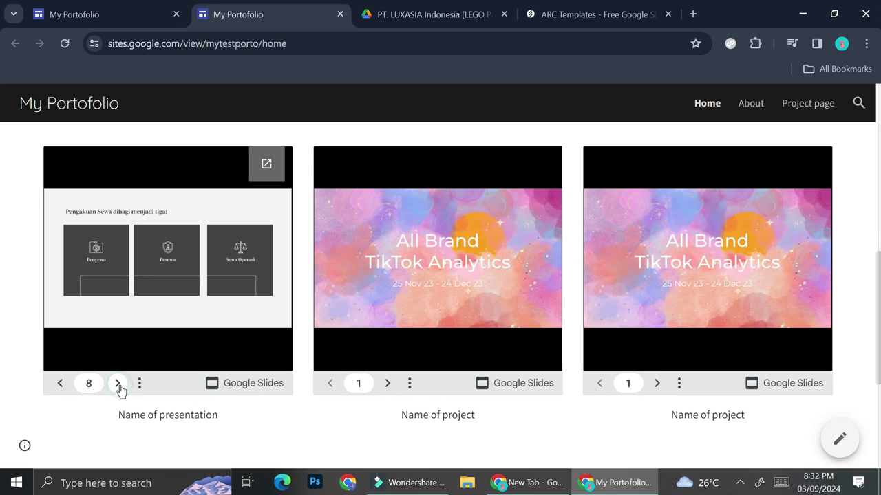
pyautogui.click(119, 386)
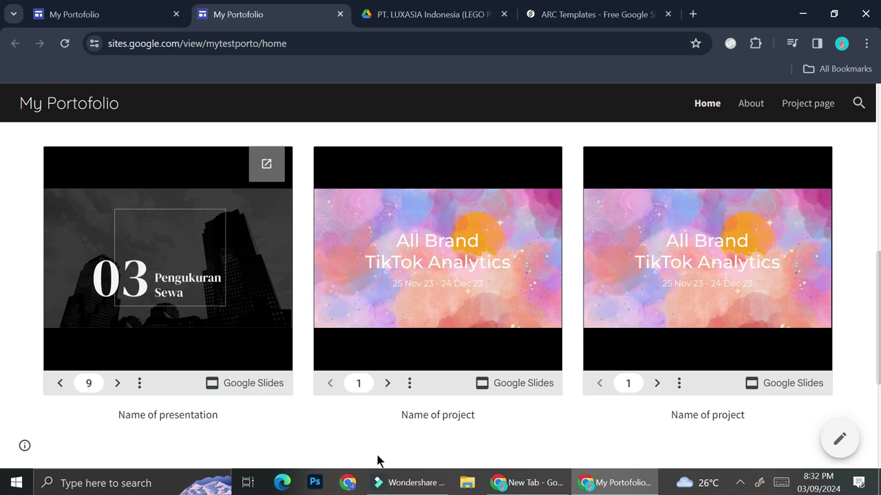
# Advance the second presentation three slides and scroll past the Contact me! section.
pyautogui.click(388, 383)
pyautogui.click(387, 383)
pyautogui.click(388, 383)
pyautogui.click(387, 383)
pyautogui.click(387, 383)
pyautogui.scroll(-3, 397, 391)
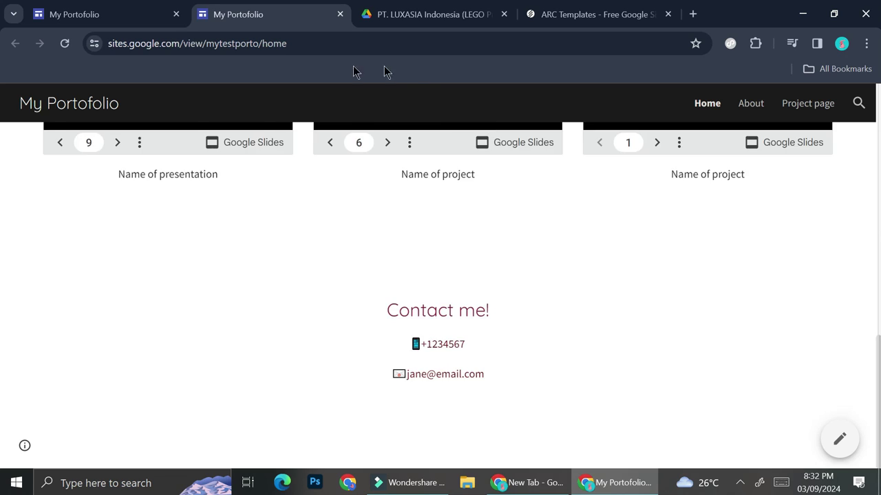
pyautogui.scroll(15, 565, 247)
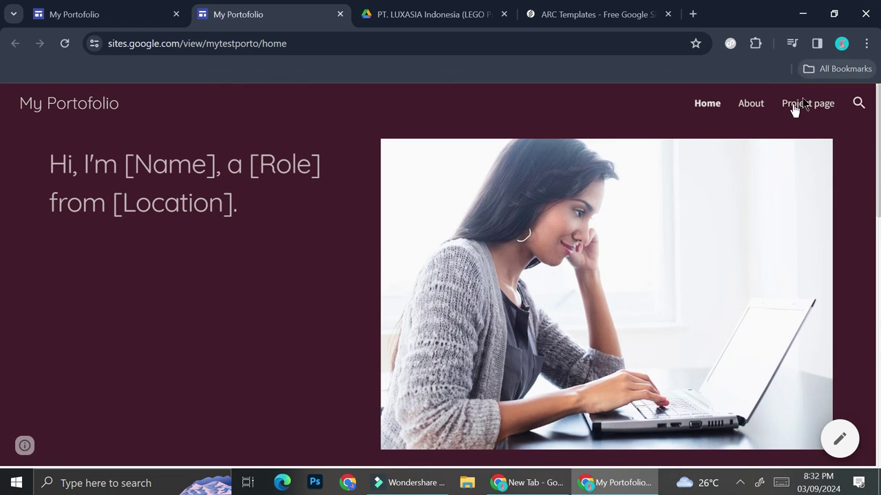
pyautogui.click(788, 111)
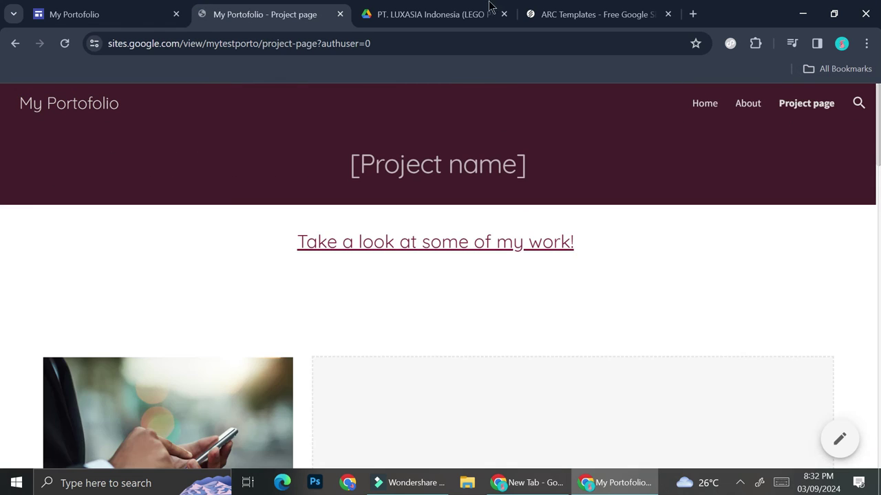
# Close the old Drive tab and test the subtitle's link to the Drive folder.
pyautogui.click(460, 7)
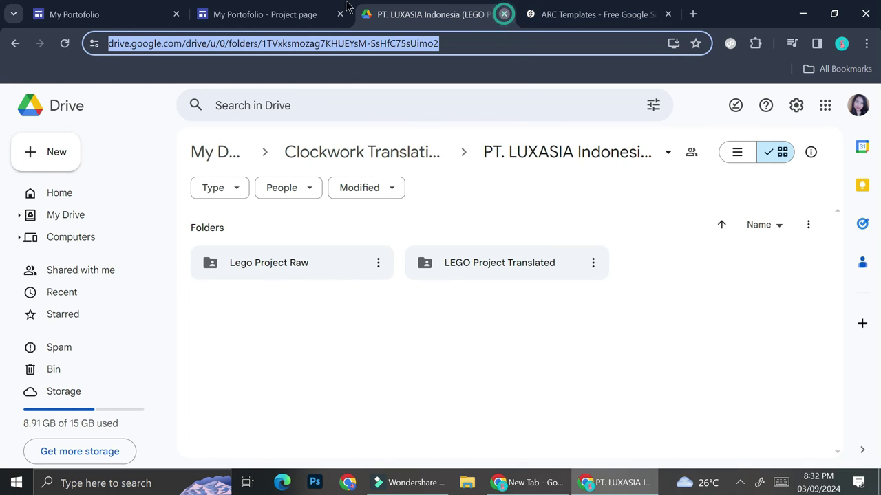
pyautogui.click(504, 14)
pyautogui.click(288, 14)
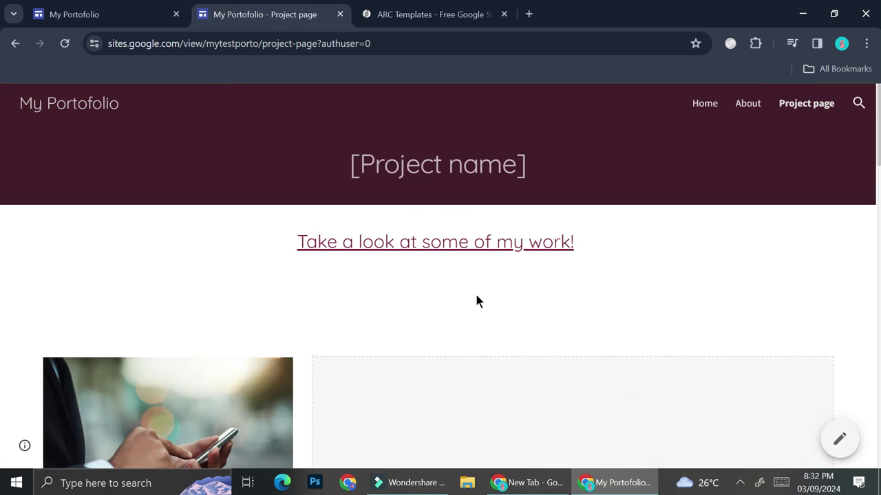
pyautogui.click(395, 243)
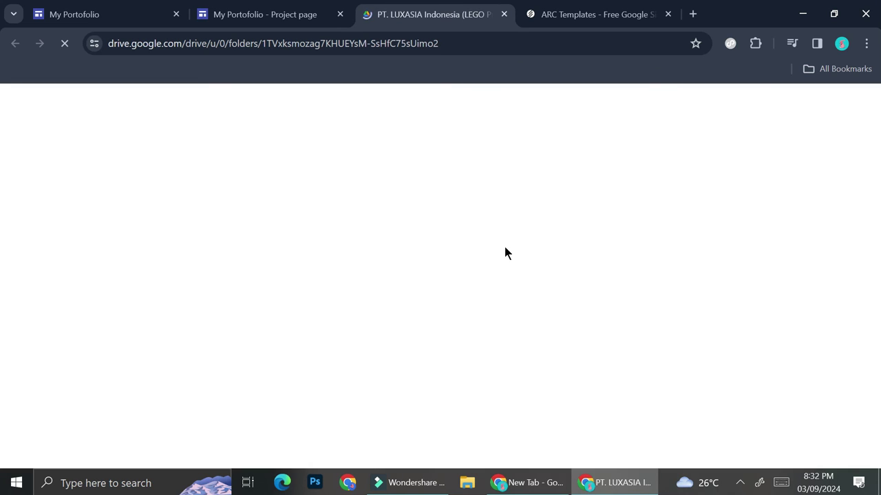